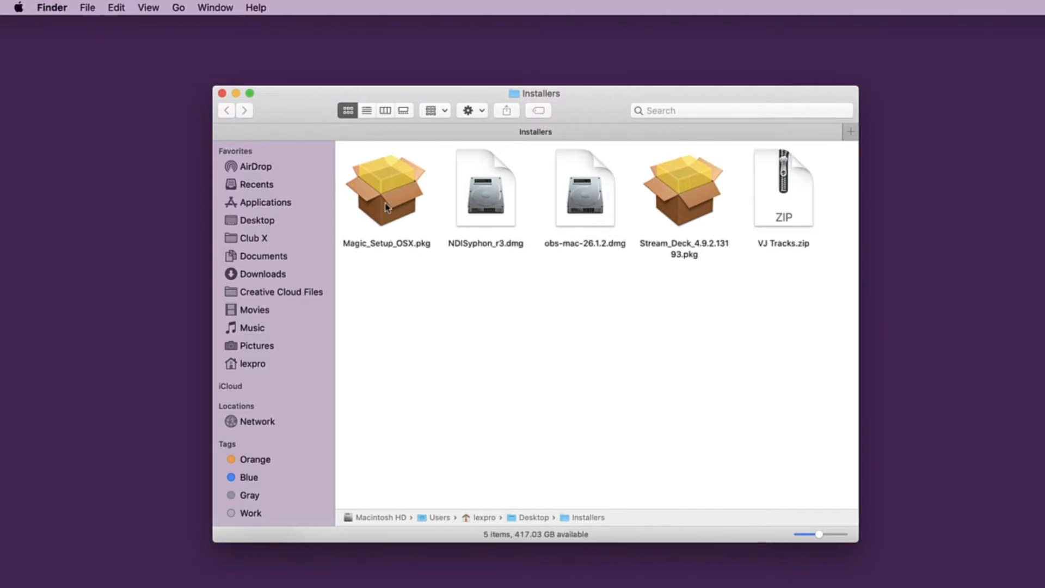
- Go through the setup files in the Installers folder, from Magic_Setup_OSX.pkg to VJ Tracks.zip
{"action": "left_click", "coordinate": [385, 207]}
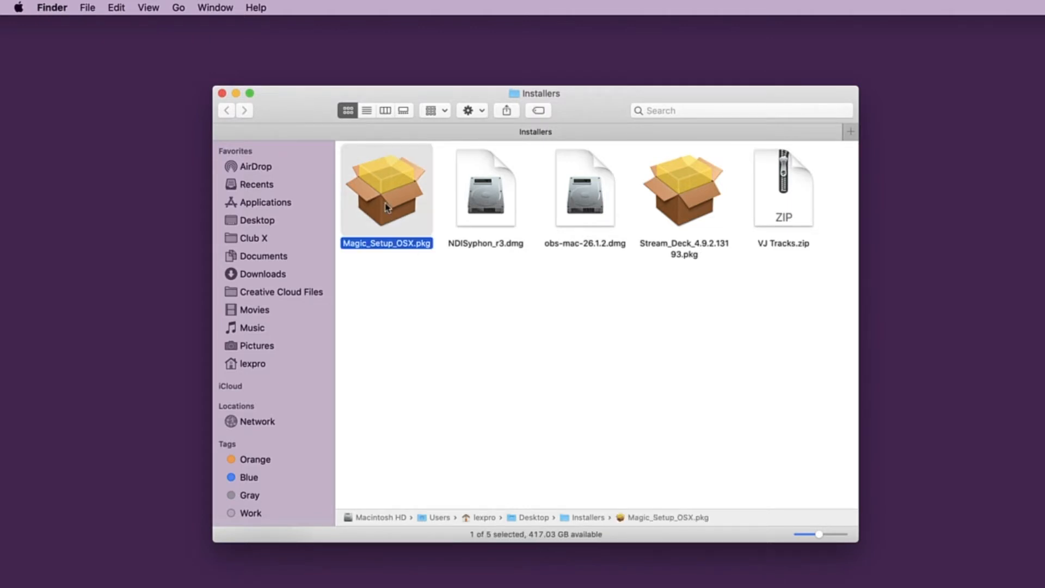
{"action": "key", "text": "Right"}
{"action": "key", "text": "Right"}
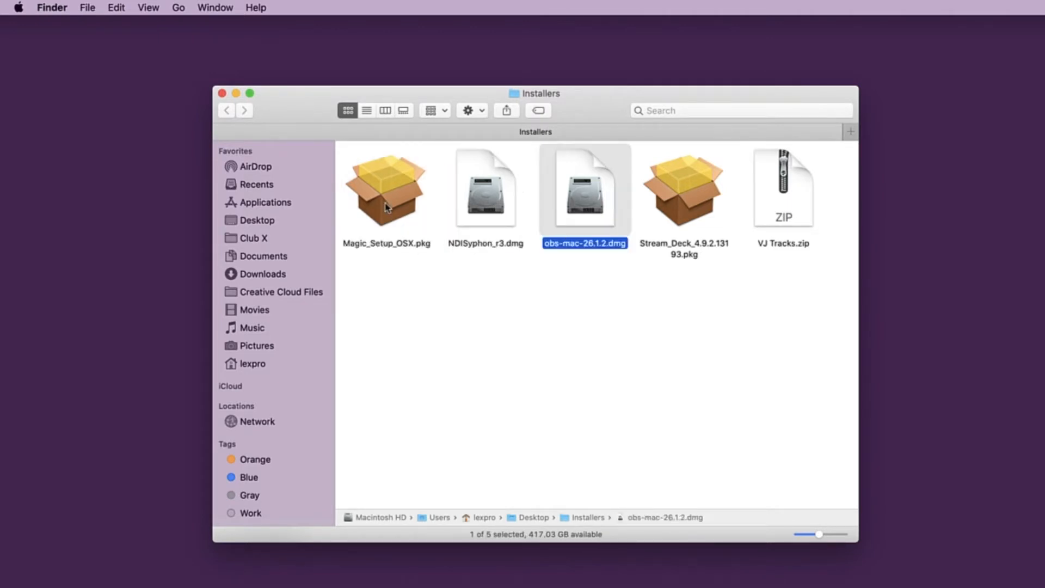
{"action": "key", "text": "Right"}
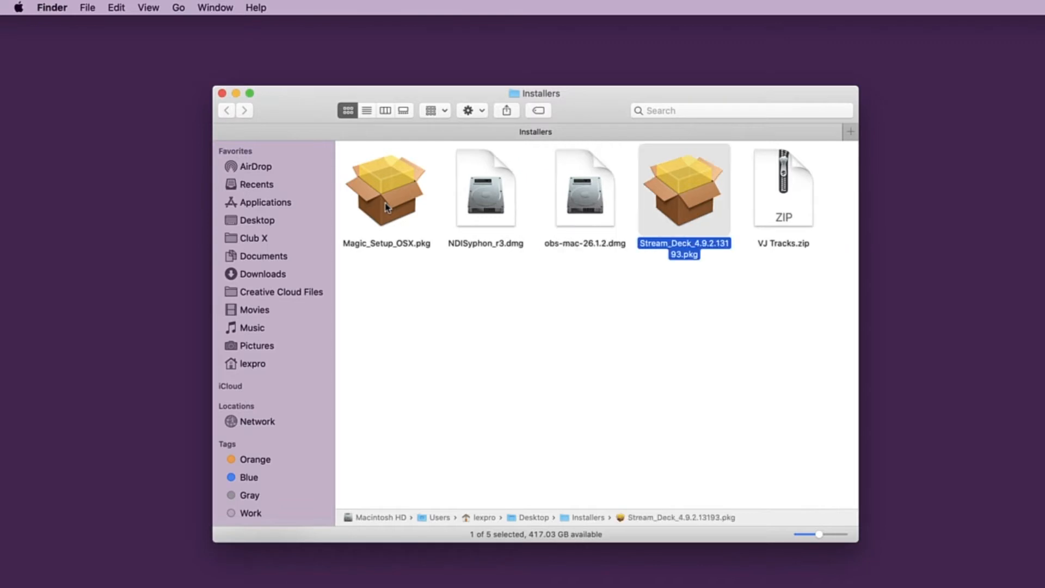
{"action": "key", "text": "Right"}
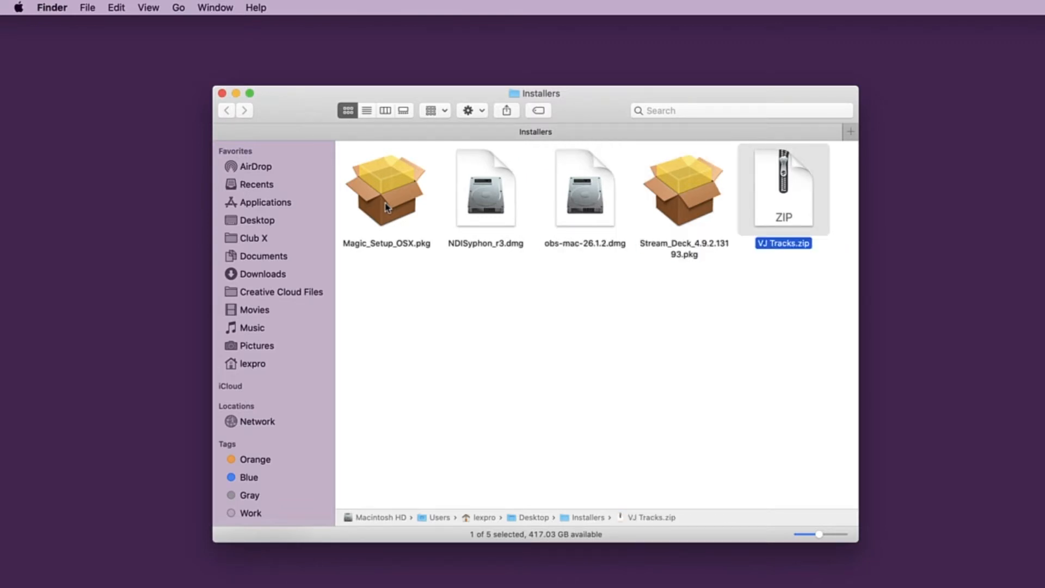
- Move VJ Tracks.zip from the Installers folder into the Documents folder using a second Finder window
{"action": "left_click_drag", "start_coordinate": [261, 102], "coordinate": [1044, 94]}
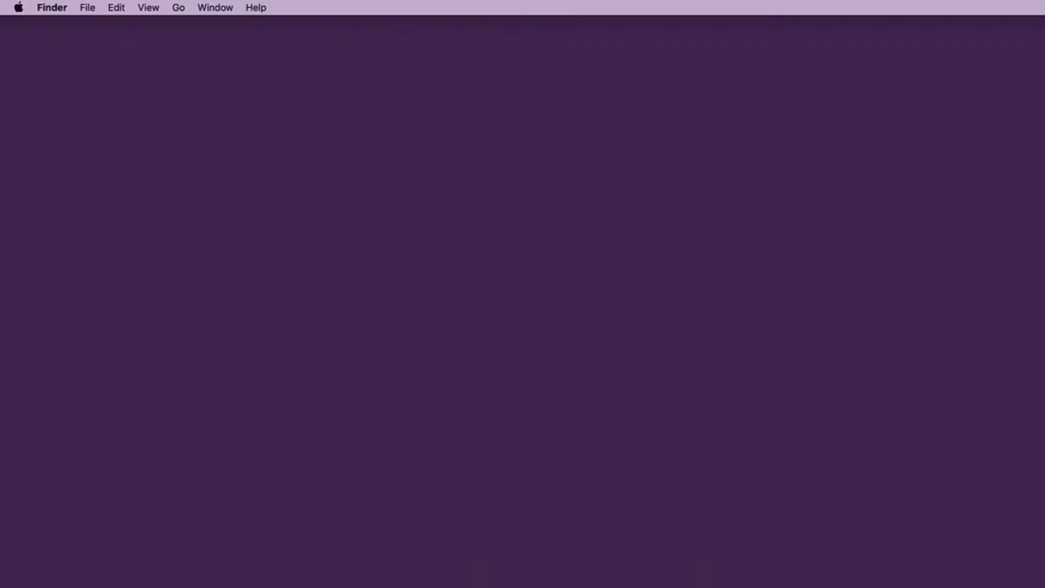
{"action": "key", "text": "super+n"}
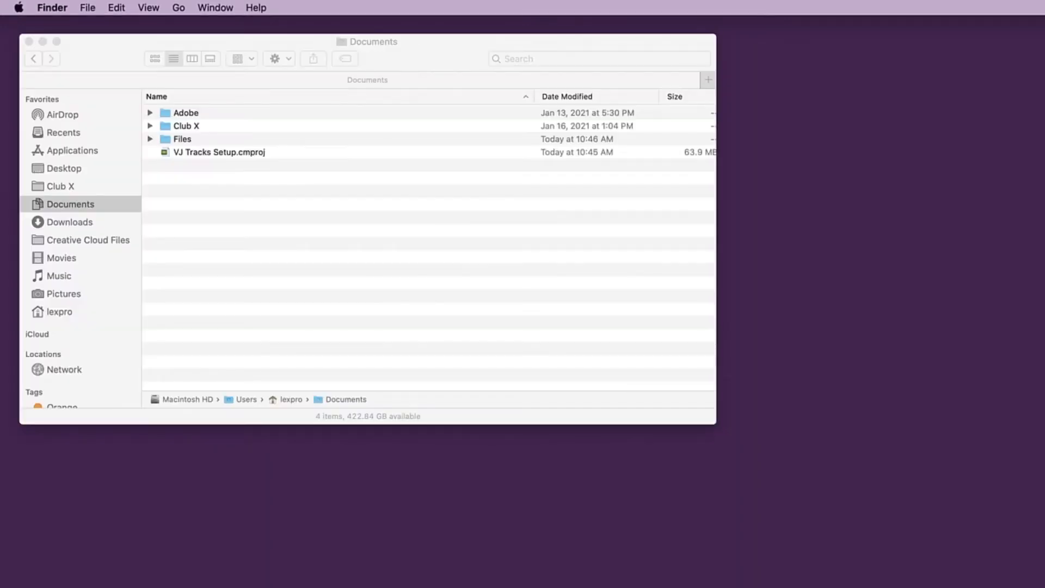
{"action": "left_click_drag", "start_coordinate": [1044, 288], "coordinate": [491, 285]}
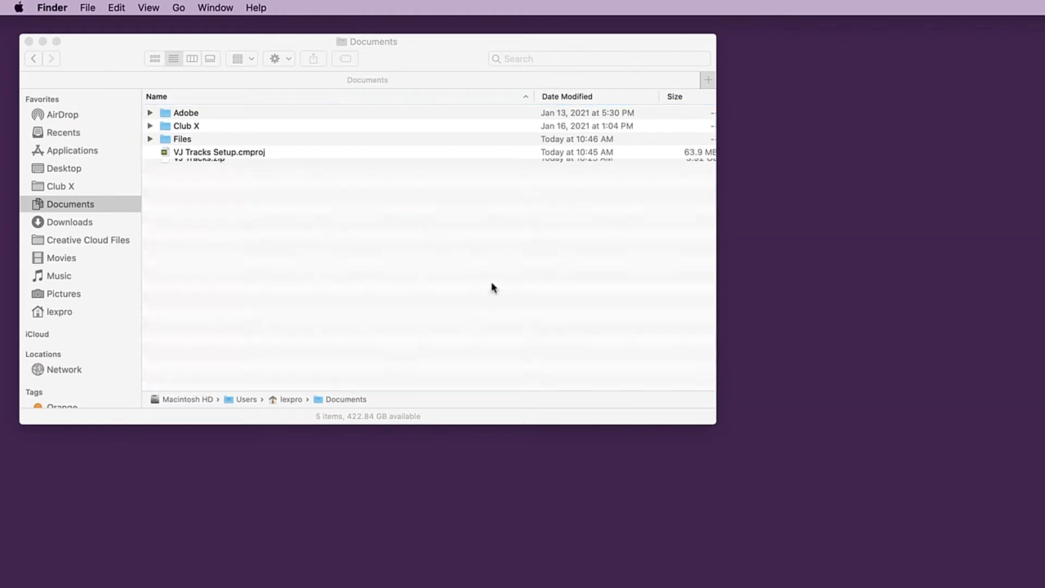
- Extract VJ Tracks.zip inside the Documents folder
{"action": "left_click", "coordinate": [164, 169]}
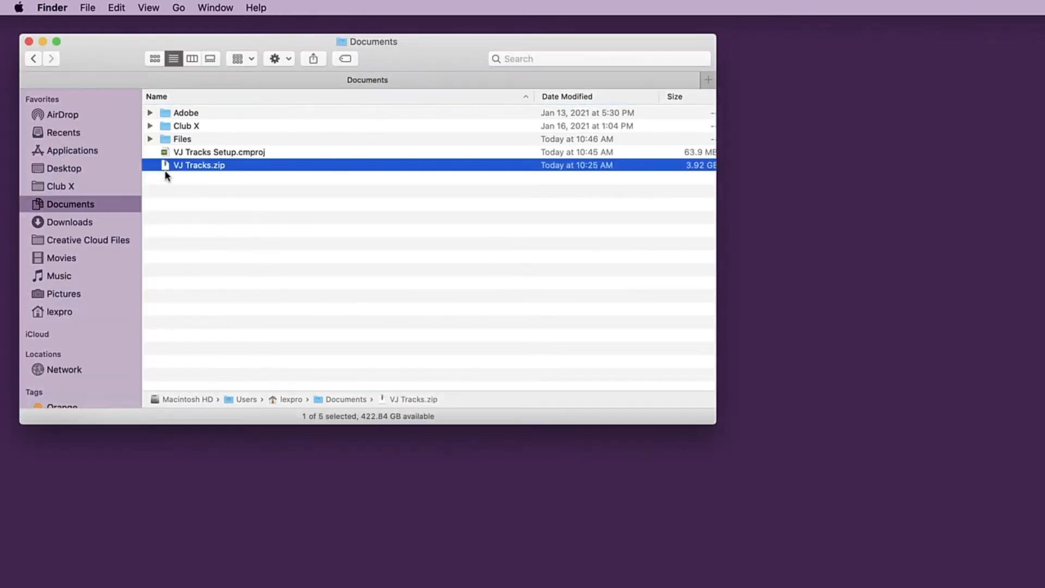
{"action": "double_click", "coordinate": [164, 169]}
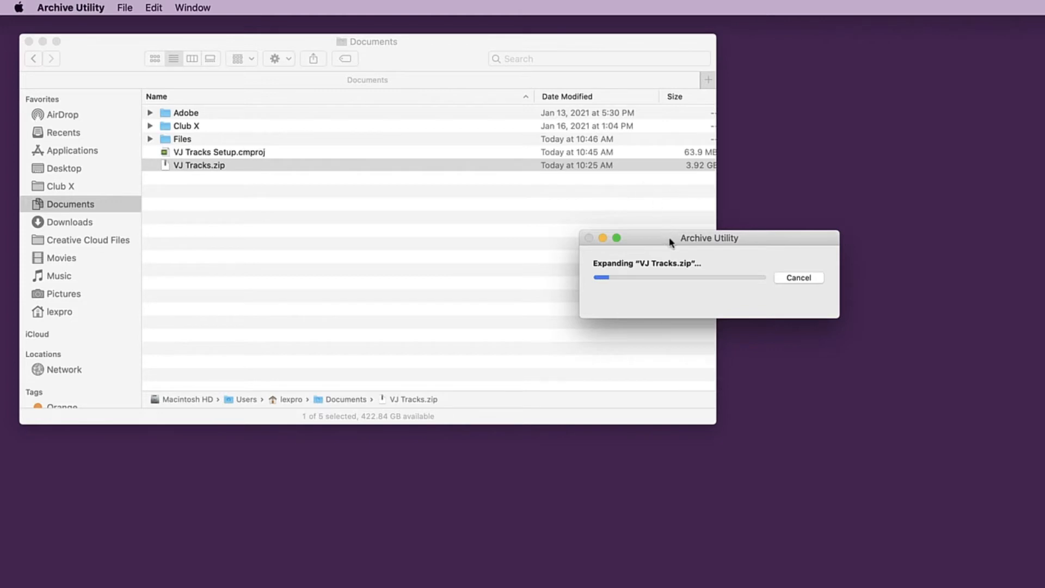
{"action": "left_click_drag", "start_coordinate": [671, 239], "coordinate": [346, 216]}
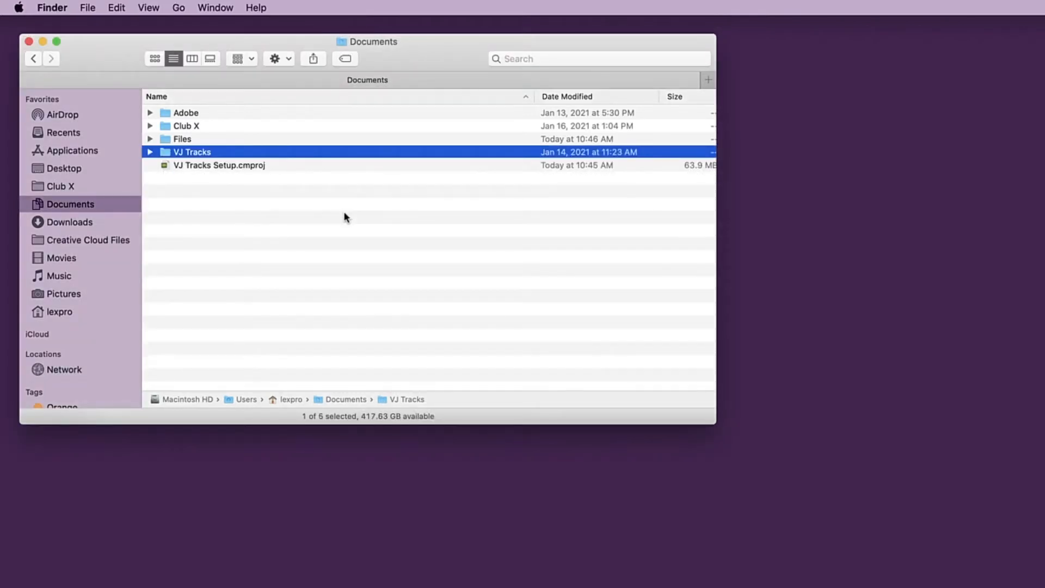
- Open the extracted VJ Tracks folder and preview Put Product Folders Here.txt
{"action": "left_click", "coordinate": [152, 154]}
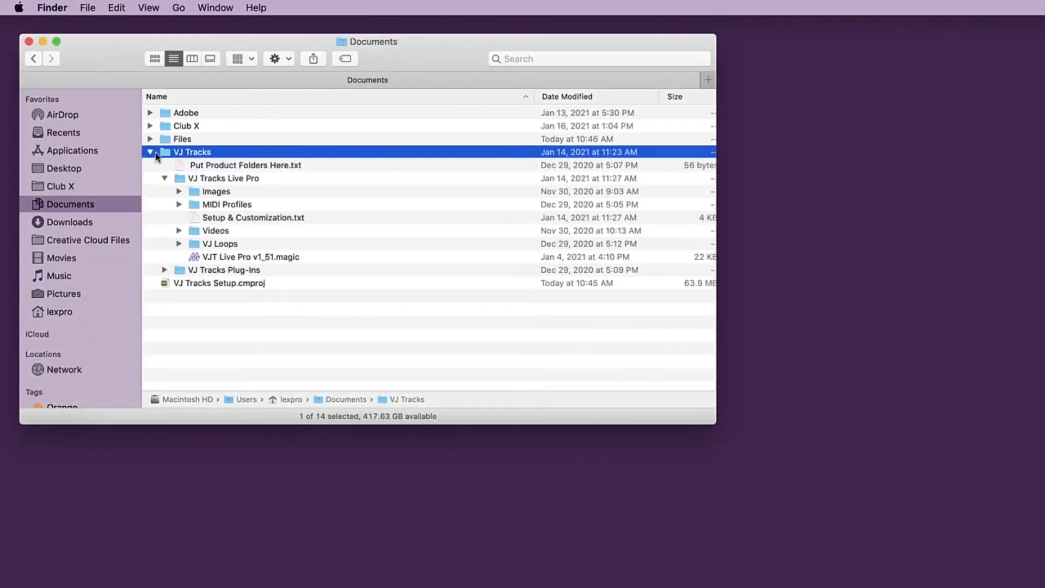
{"action": "double_click", "coordinate": [166, 155]}
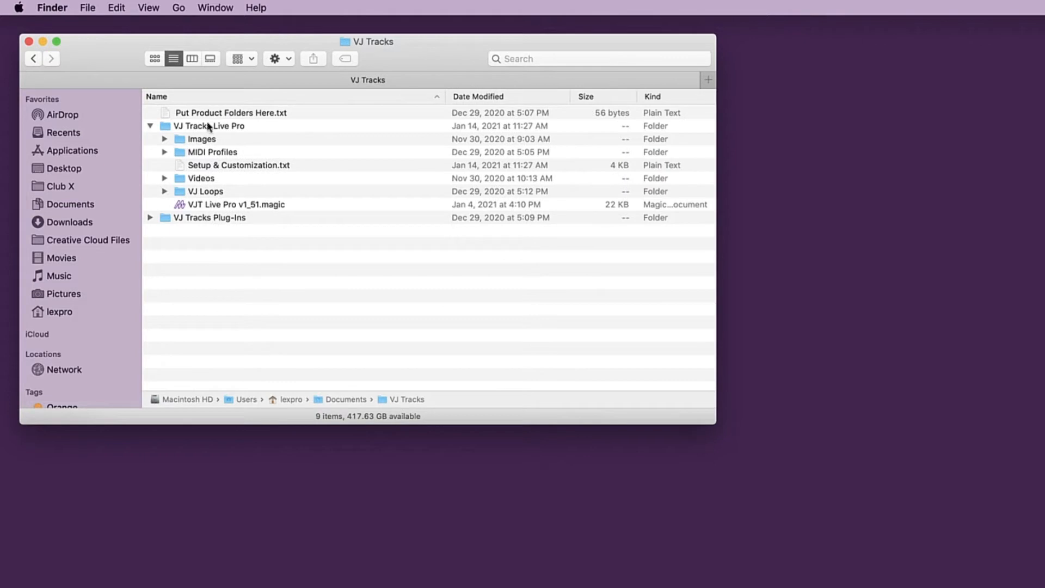
{"action": "left_click", "coordinate": [219, 114]}
{"action": "key", "text": "space"}
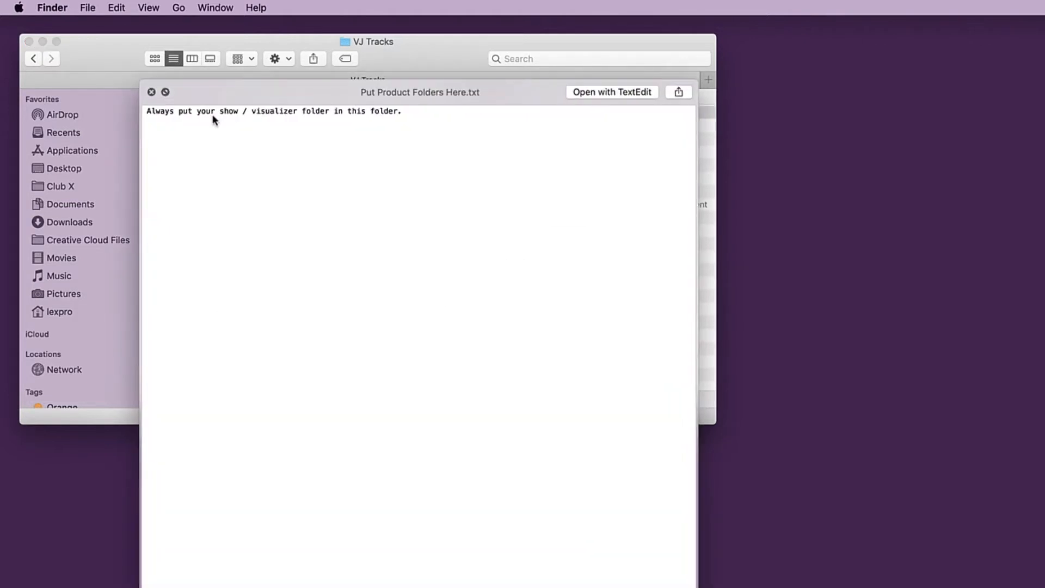
{"action": "key", "text": "space"}
- Preview Setup & Customization.txt in the VJ Tracks Live Pro folder and skim its instructions
{"action": "left_click", "coordinate": [211, 165]}
{"action": "key", "text": "space"}
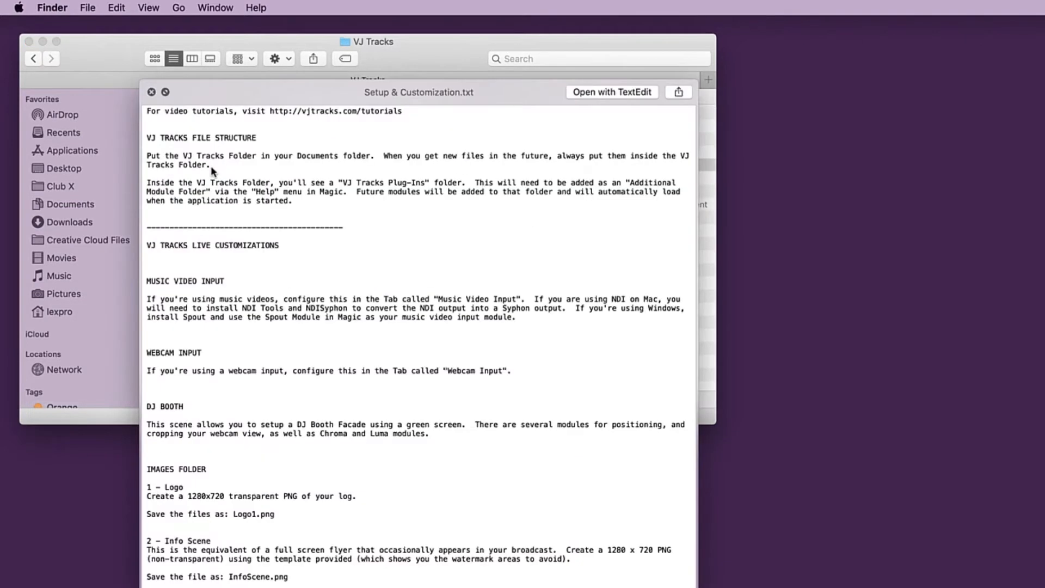
{"action": "scroll", "coordinate": [211, 165], "scroll_direction": "down", "scroll_amount": 15}
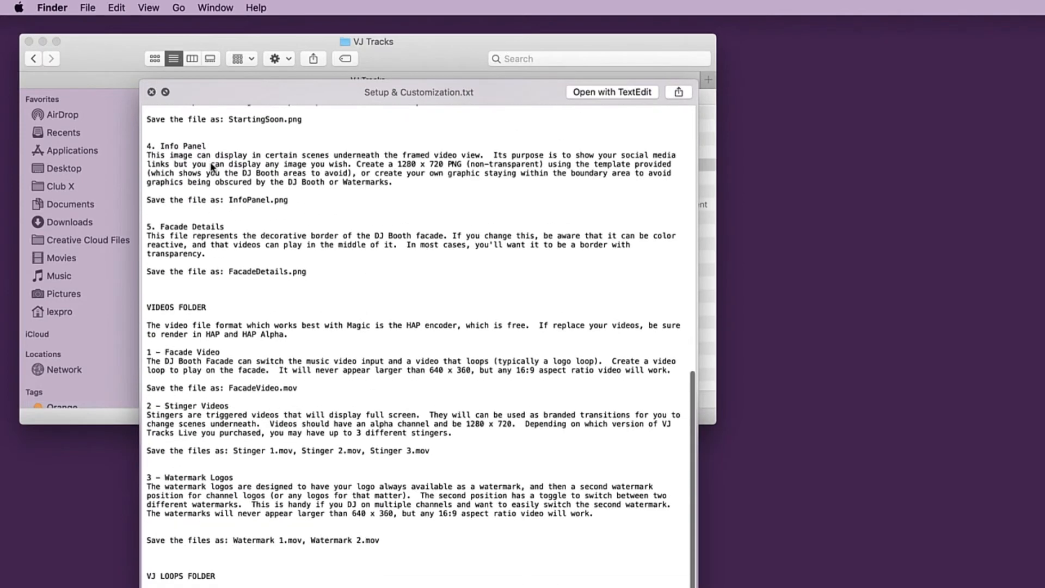
{"action": "key", "text": "space"}
- Expand the VJ Tracks Plug-Ins folder, preview Put Plug-ins Here.txt, and select the VJT Live Pro v1_51.magic file
{"action": "left_click", "coordinate": [211, 217]}
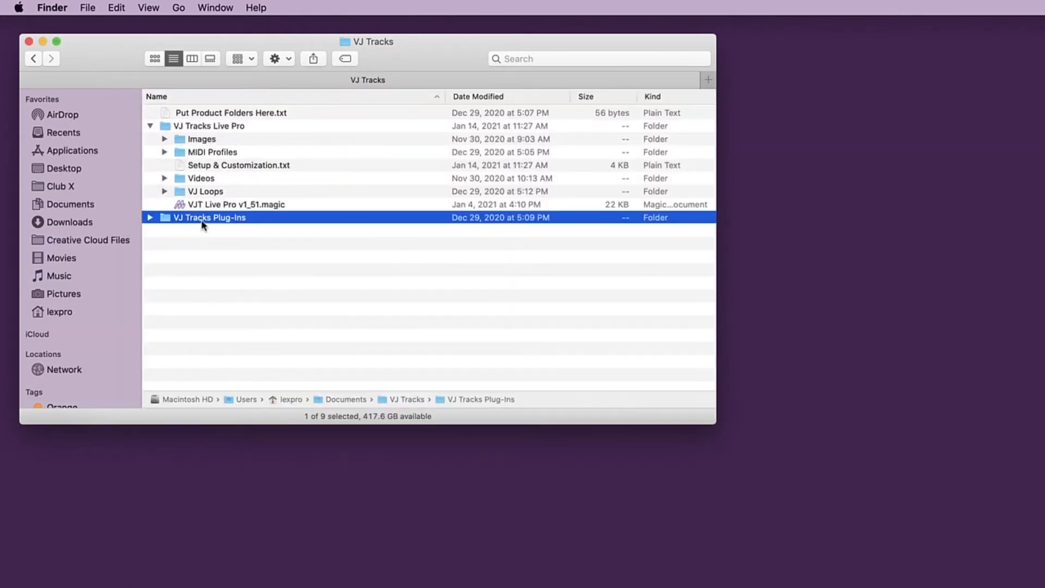
{"action": "key", "text": "Right"}
{"action": "left_click", "coordinate": [212, 231]}
{"action": "key", "text": "space"}
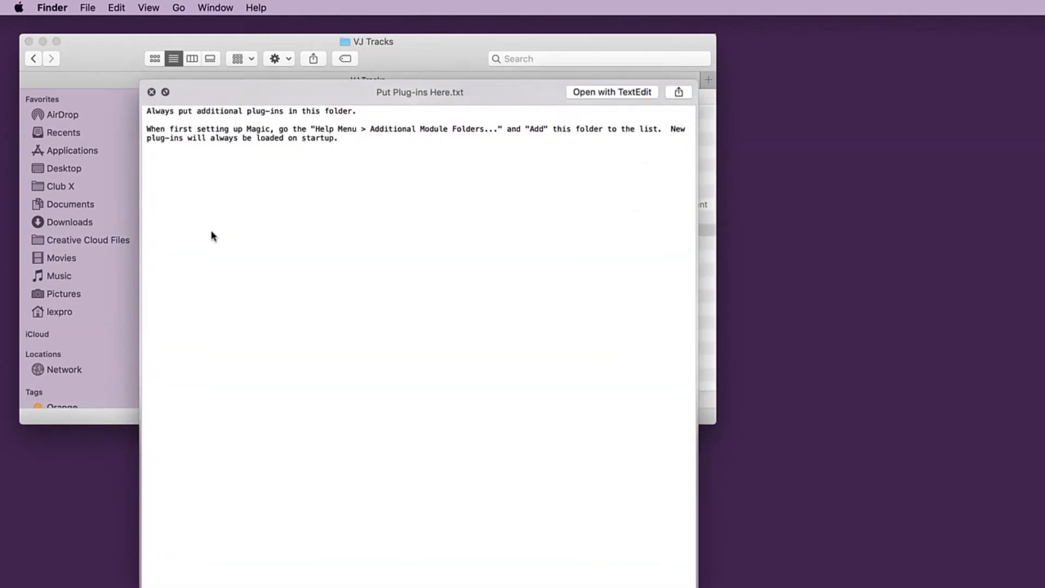
{"action": "key", "text": "space"}
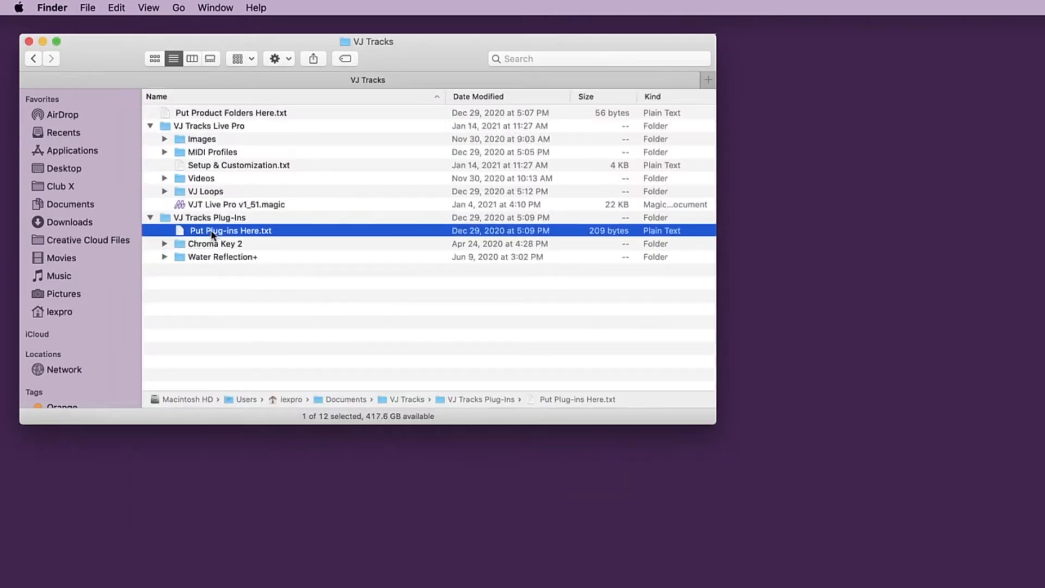
{"action": "left_click", "coordinate": [228, 205]}
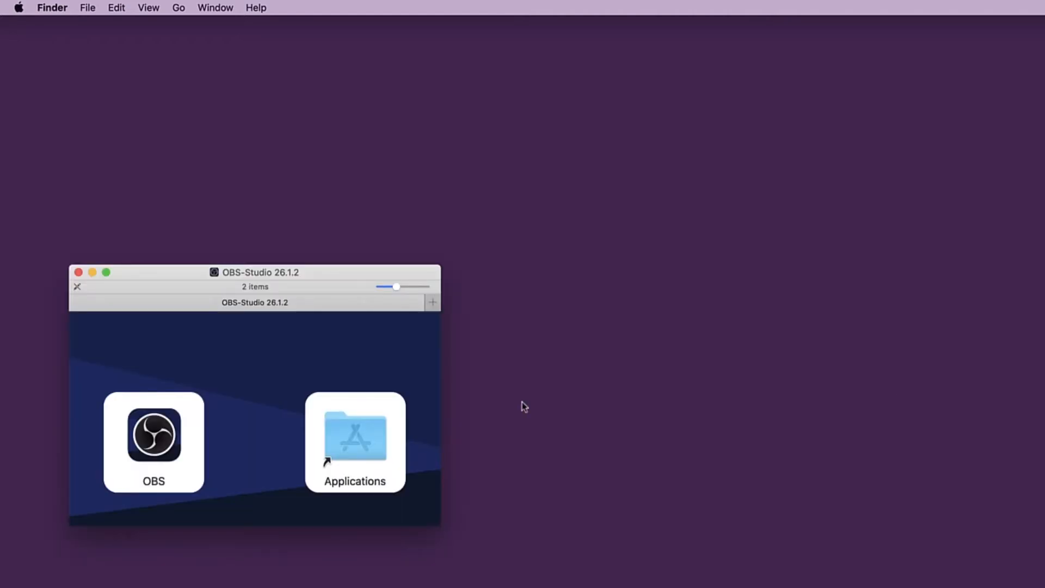
- Install OBS and NDISyphon by copying each from its disk image into the Applications folder
{"action": "left_click_drag", "start_coordinate": [173, 442], "coordinate": [357, 433]}
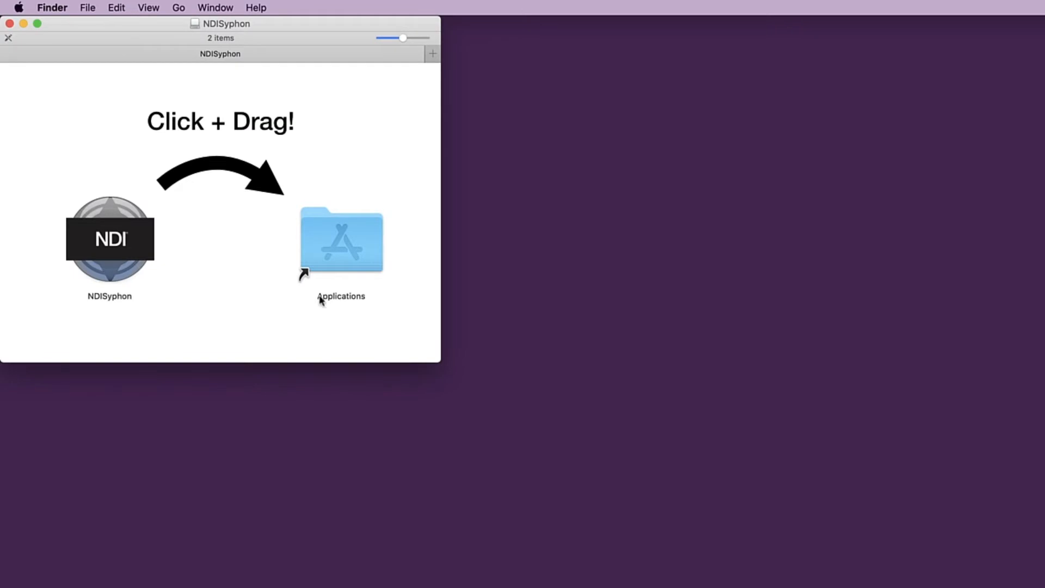
{"action": "left_click_drag", "start_coordinate": [109, 252], "coordinate": [348, 253]}
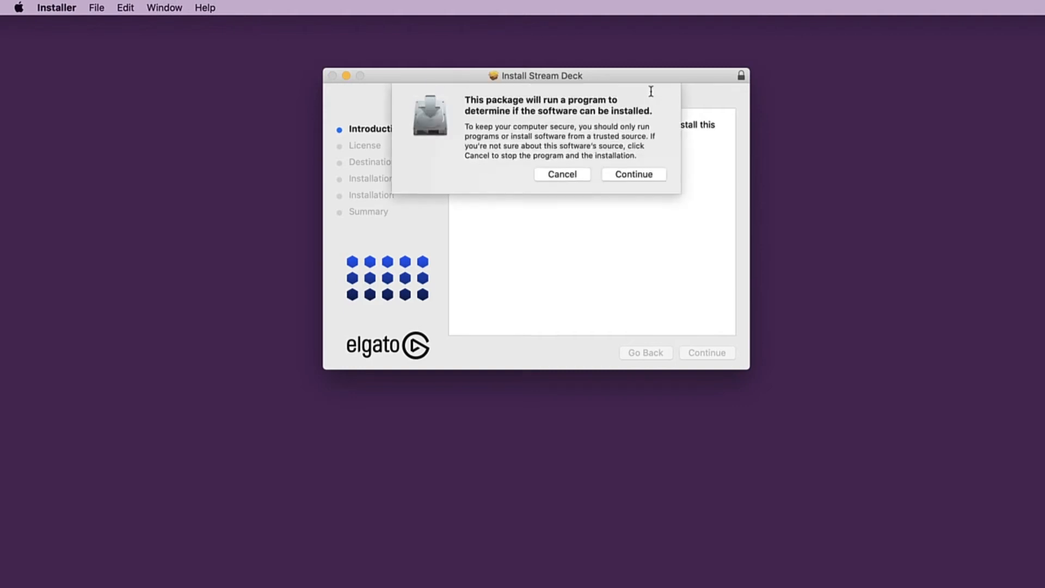
- Install the Stream Deck software, accepting its license agreement and the standard install on Macintosh HD
{"action": "left_click", "coordinate": [630, 175]}
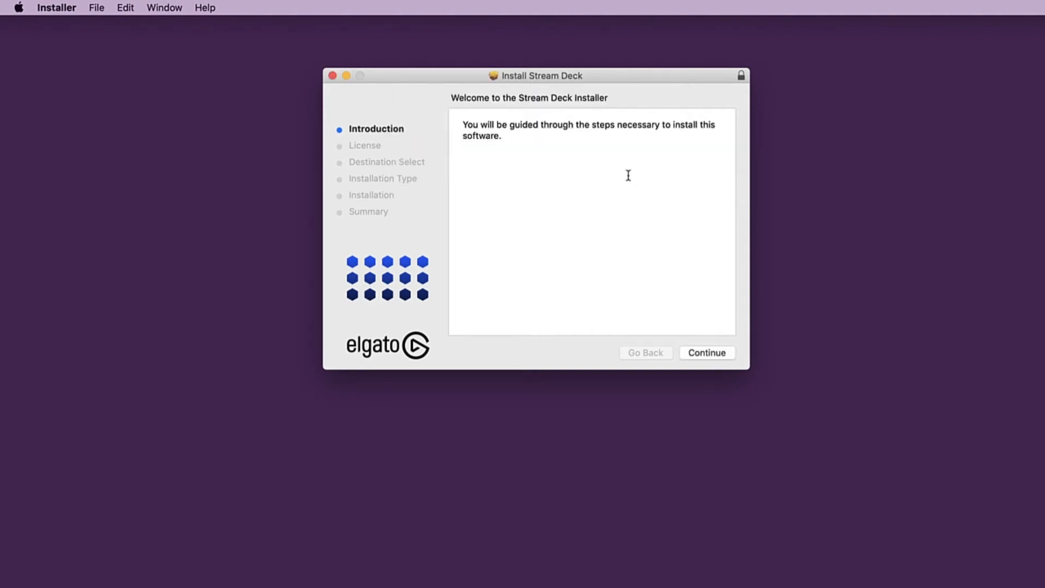
{"action": "left_click", "coordinate": [706, 353]}
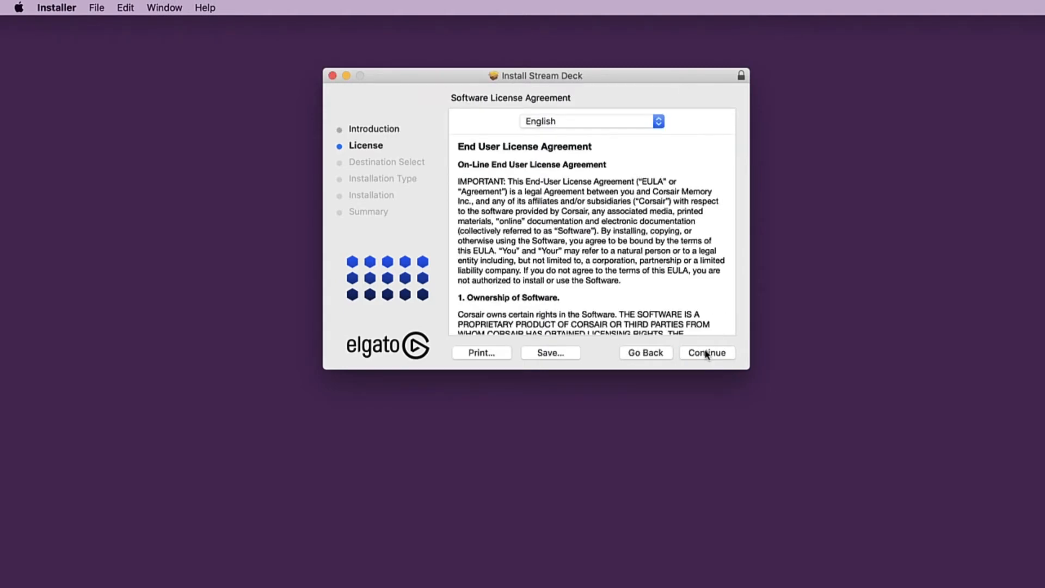
{"action": "left_click", "coordinate": [706, 352]}
{"action": "left_click", "coordinate": [680, 182]}
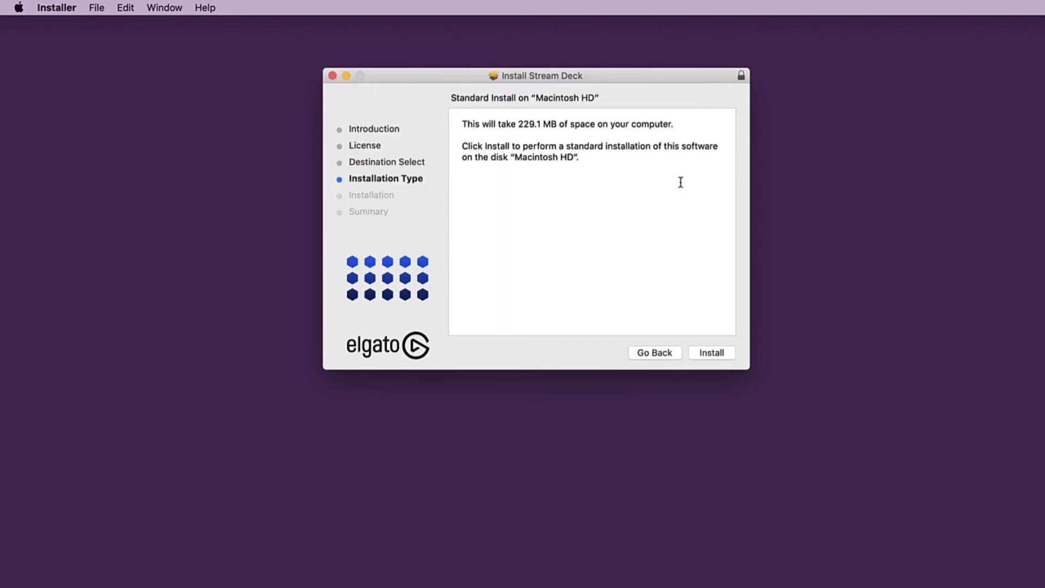
{"action": "left_click", "coordinate": [707, 353]}
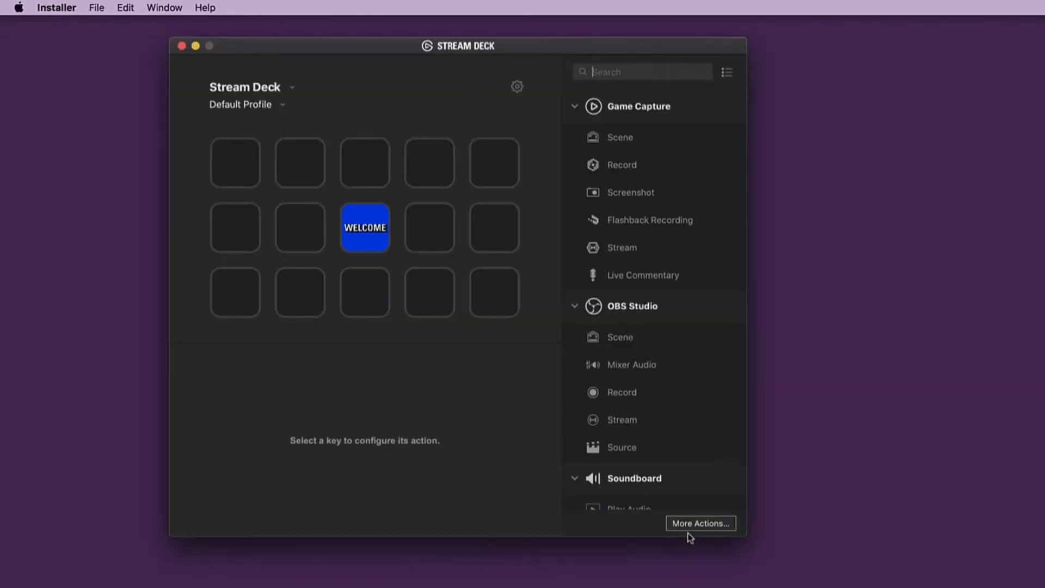
- Search Stream Deck's additional actions for "midi button", install the Midi Button plug-in, and close the actions store
{"action": "left_click", "coordinate": [692, 524]}
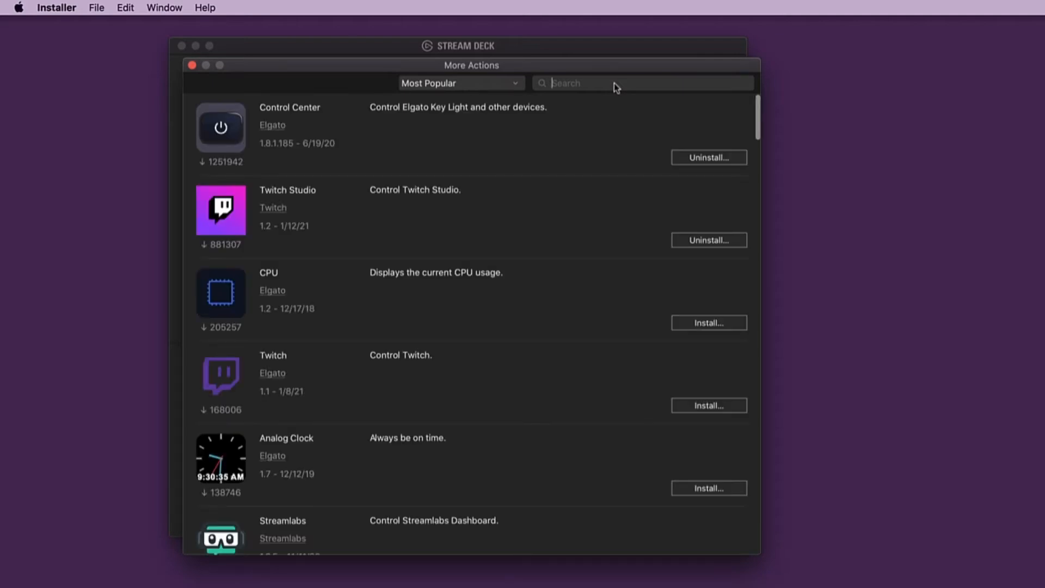
{"action": "type", "text": "midi button"}
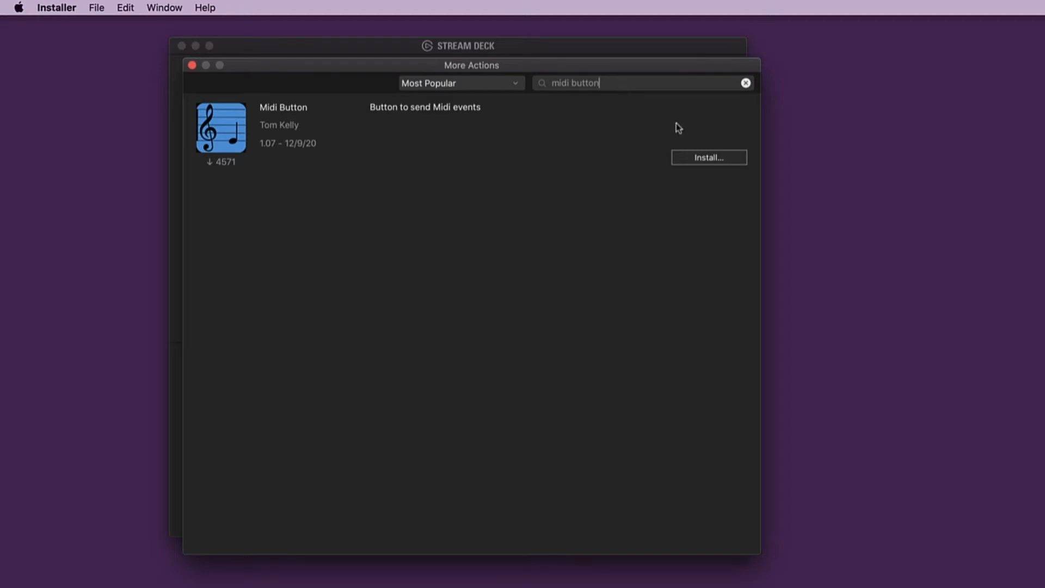
{"action": "left_click", "coordinate": [701, 158]}
{"action": "left_click", "coordinate": [191, 65]}
{"action": "scroll", "coordinate": [626, 413], "scroll_direction": "down", "scroll_amount": 5}
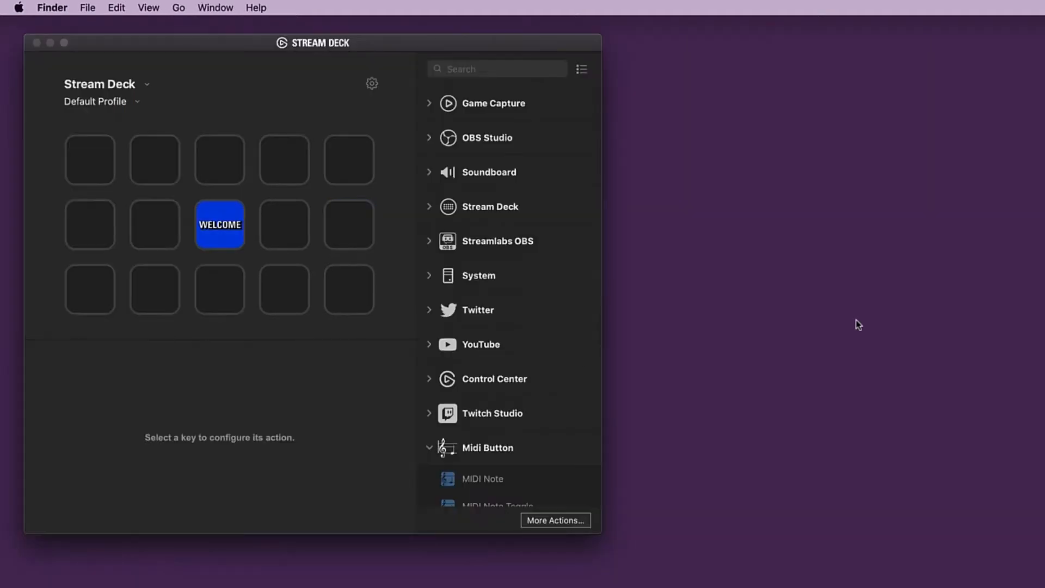
- Open the Stream Deck profile preferences, reposition the window, and start importing a profile
{"action": "left_click", "coordinate": [112, 105]}
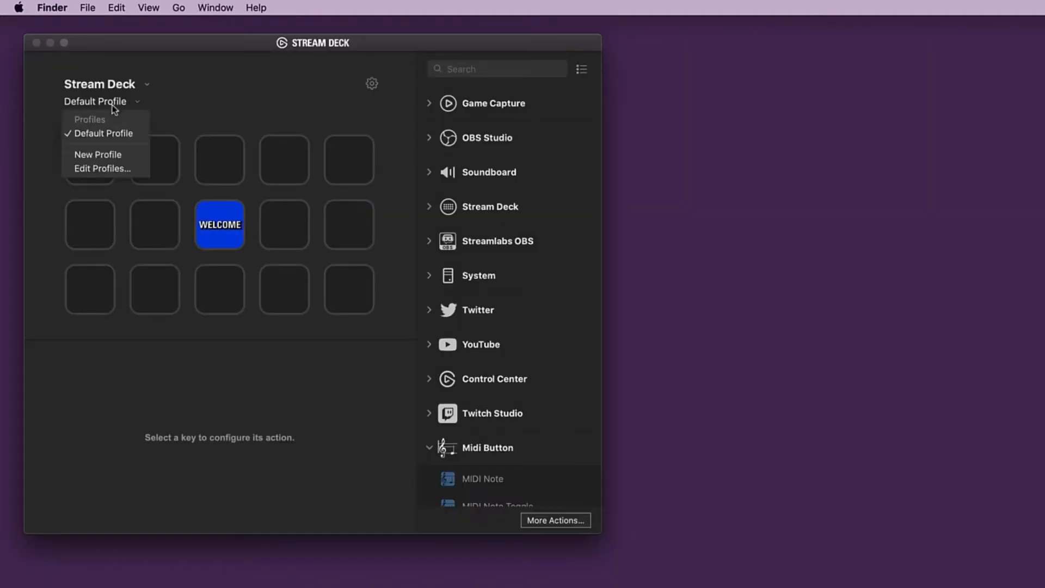
{"action": "left_click", "coordinate": [105, 169]}
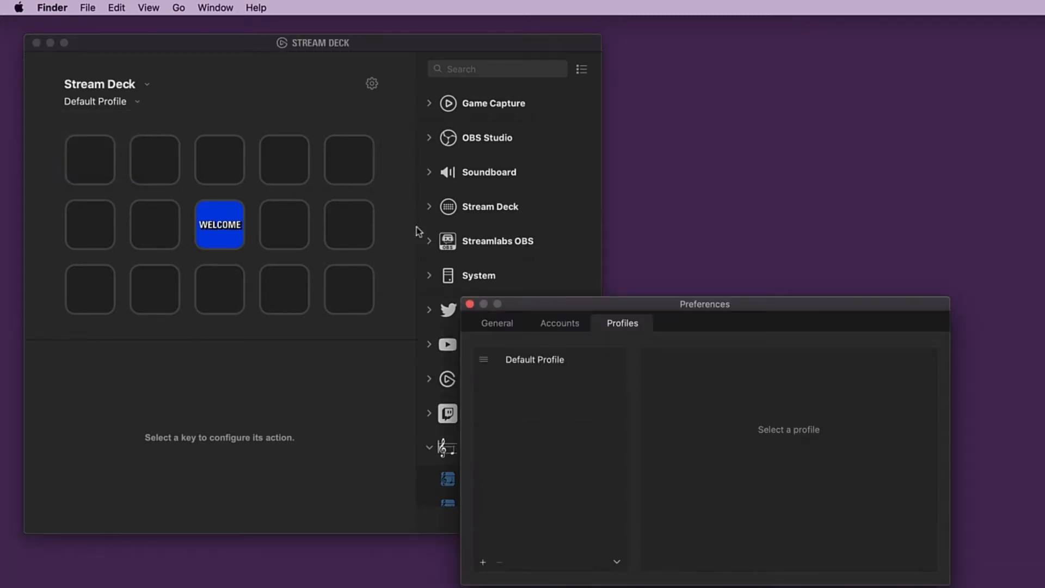
{"action": "left_click_drag", "start_coordinate": [556, 303], "coordinate": [185, 123]}
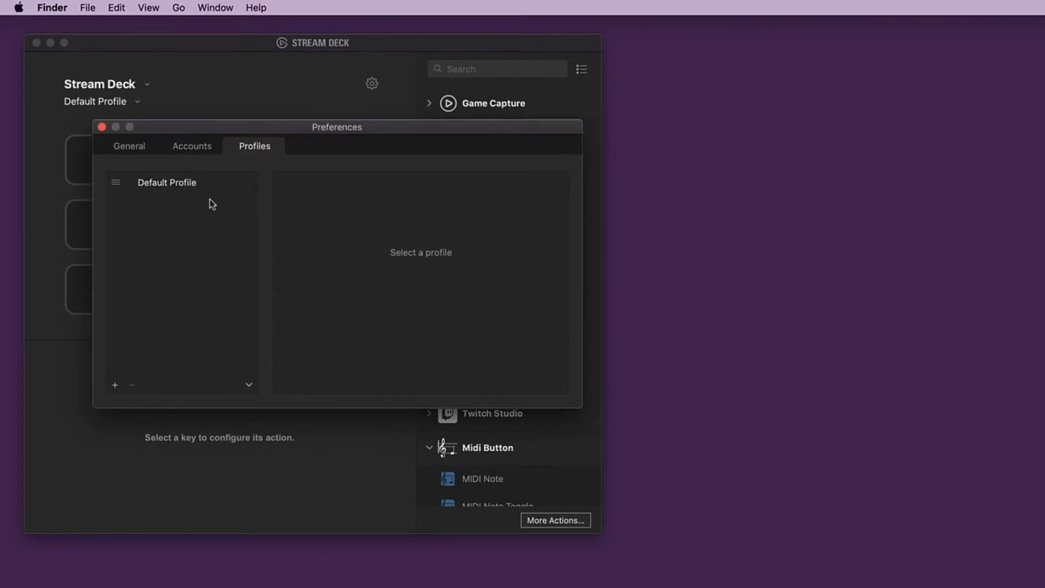
{"action": "left_click", "coordinate": [250, 386]}
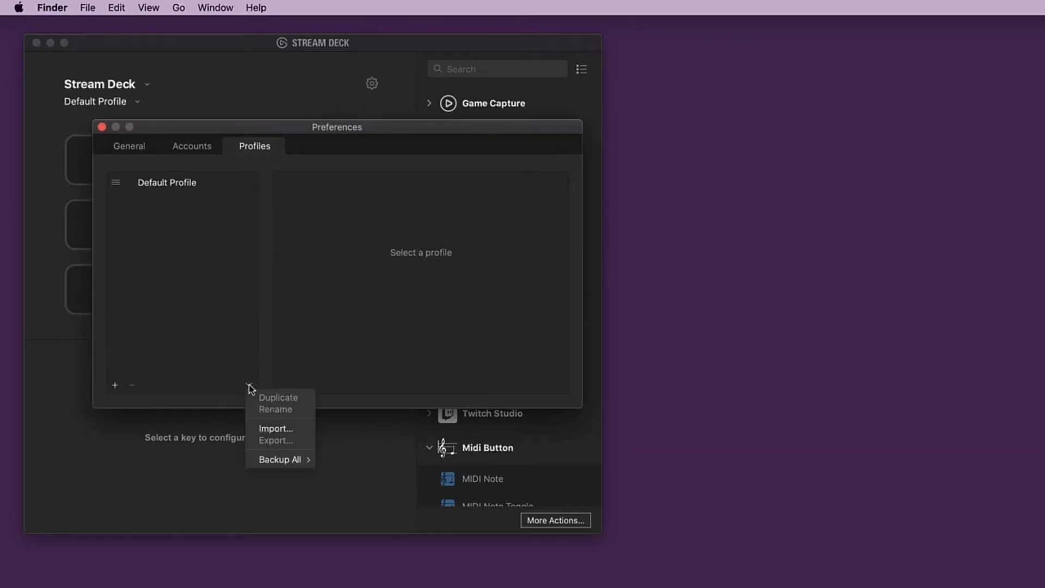
{"action": "left_click", "coordinate": [268, 429]}
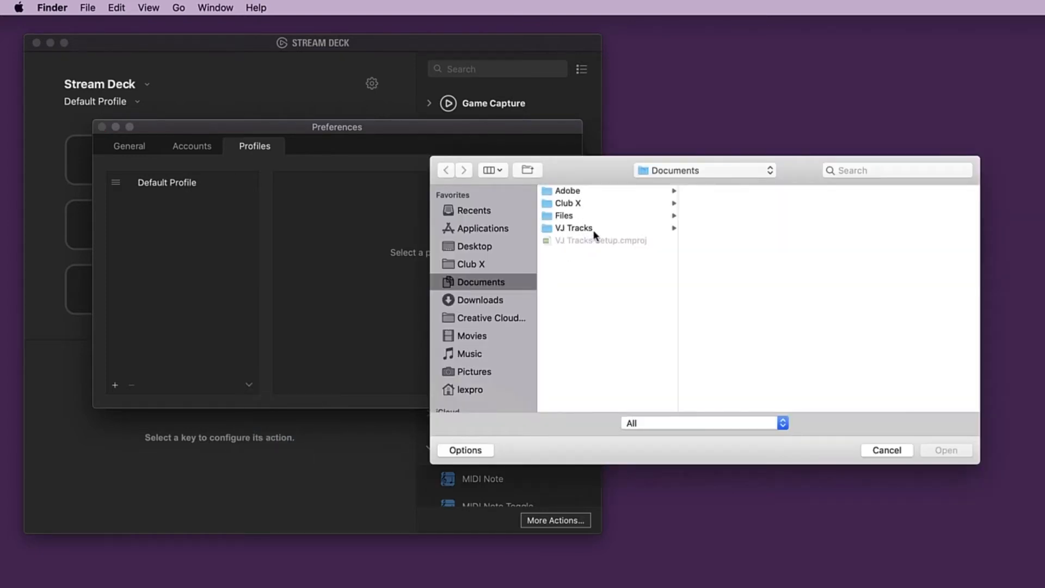
- Import VJT Live Pro 1.5 (13).streamDeckProfile from the MIDI Profiles folder inside VJ Tracks Live Pro, and close the preferences
{"action": "left_click", "coordinate": [593, 232]}
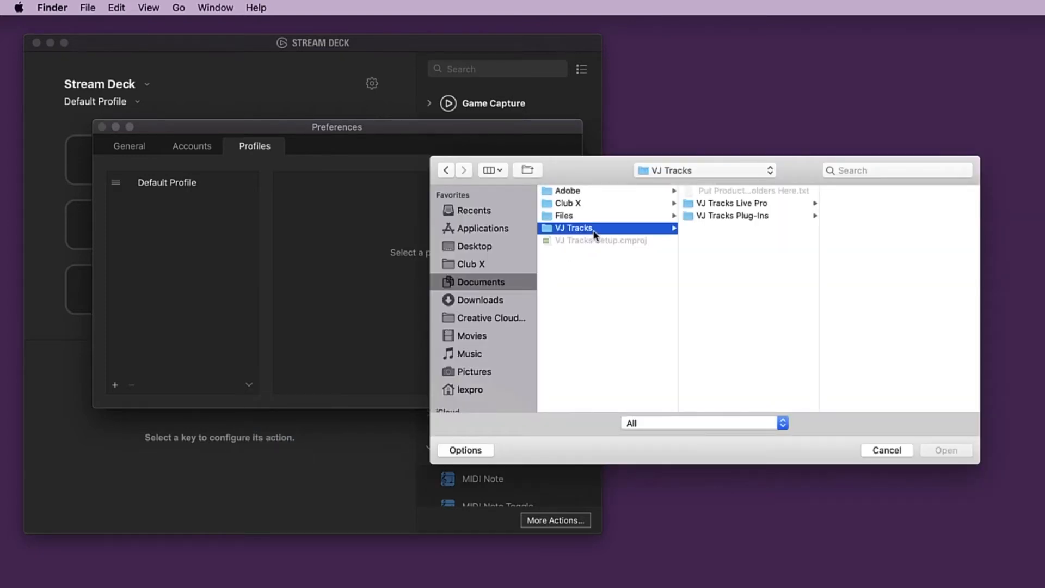
{"action": "left_click", "coordinate": [715, 207]}
{"action": "left_click", "coordinate": [865, 204]}
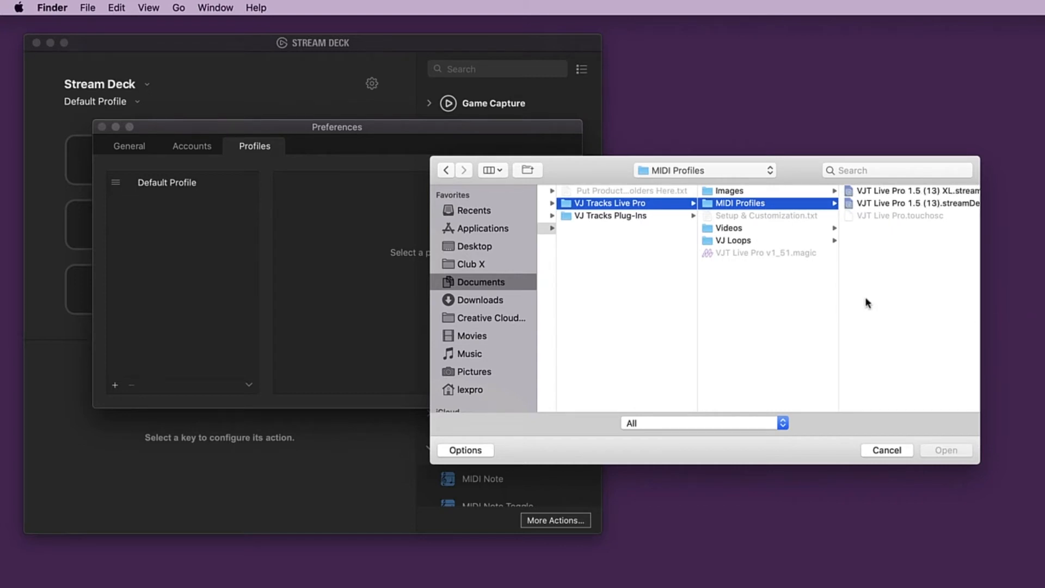
{"action": "left_click_drag", "start_coordinate": [840, 294], "coordinate": [777, 295]}
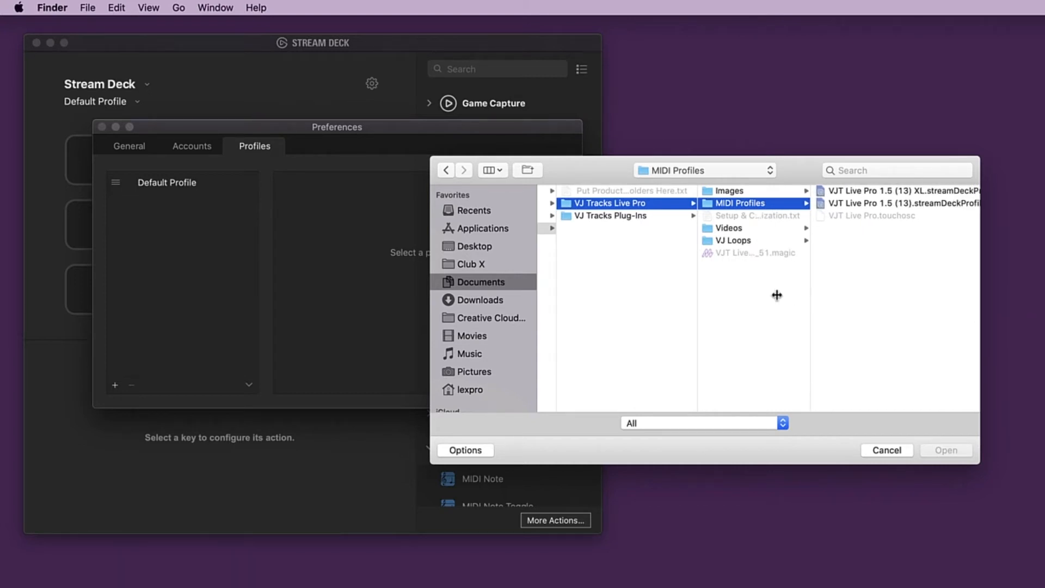
{"action": "left_click", "coordinate": [920, 203]}
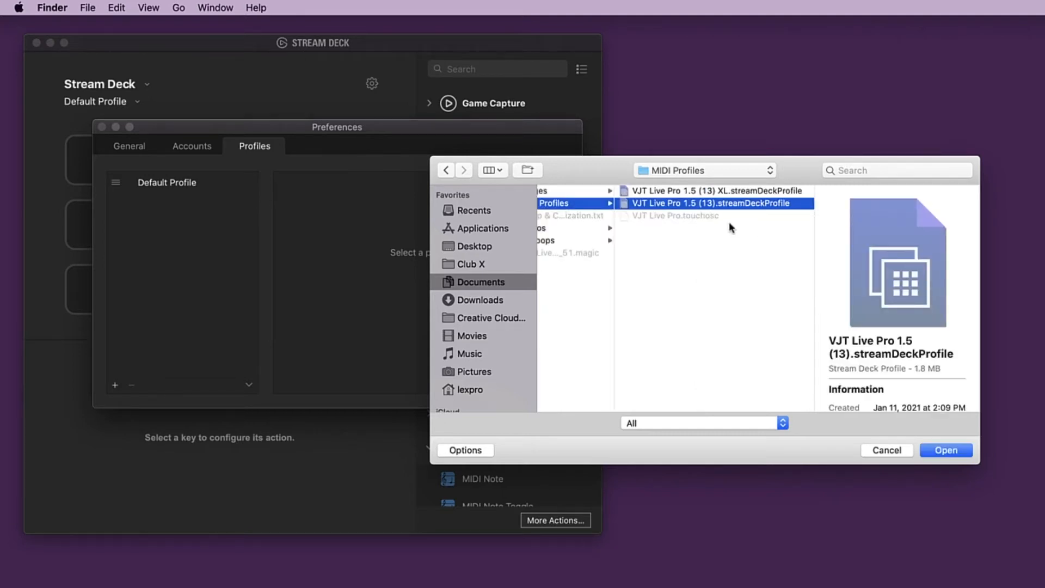
{"action": "left_click", "coordinate": [724, 191]}
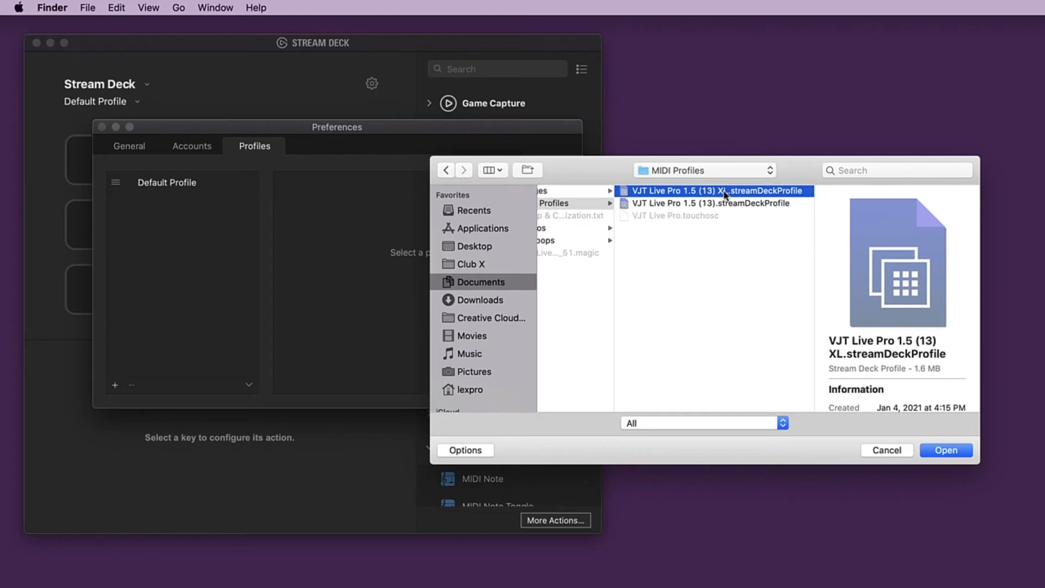
{"action": "left_click", "coordinate": [725, 203]}
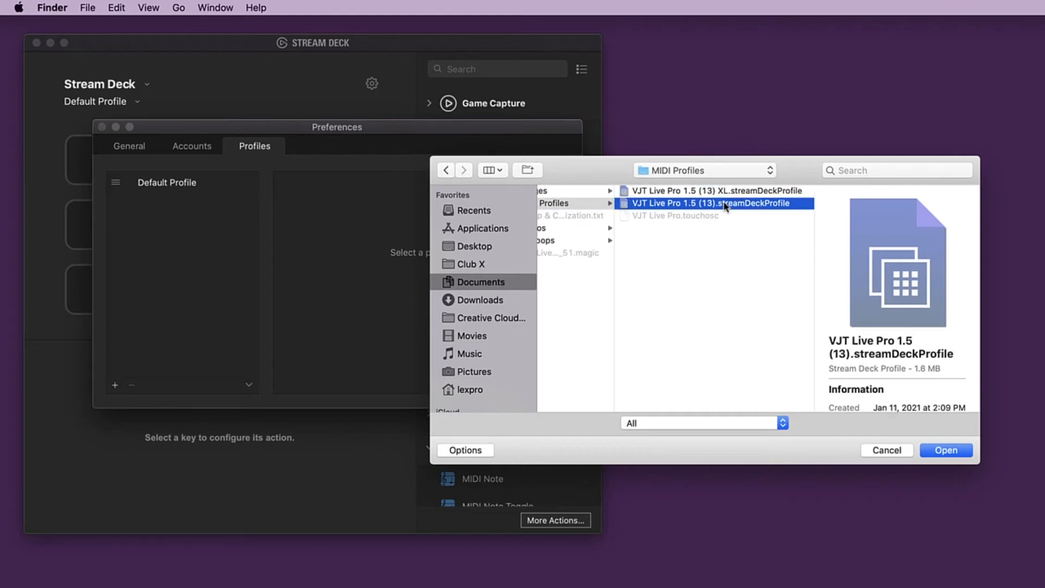
{"action": "left_click", "coordinate": [932, 451]}
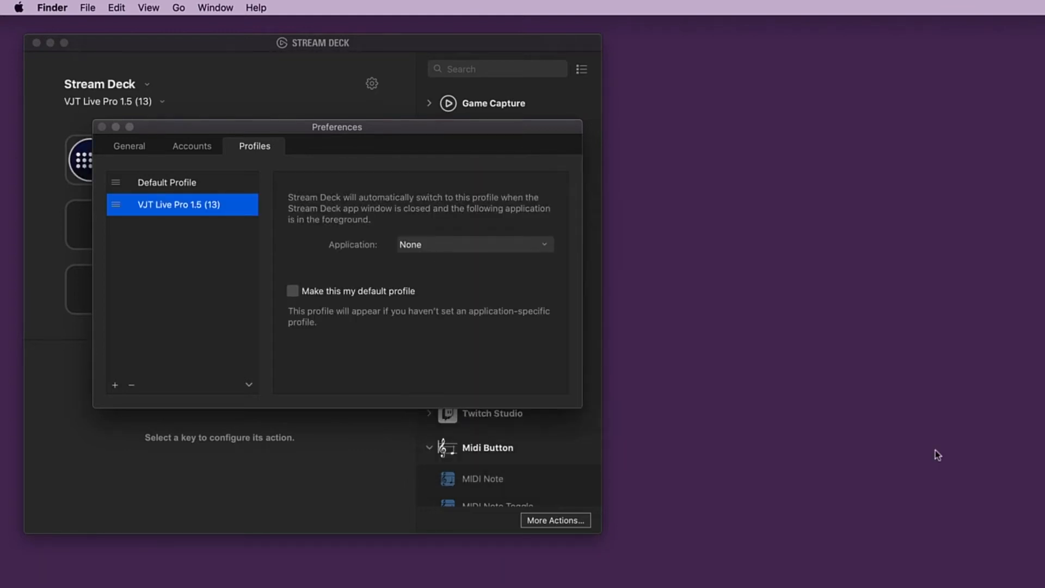
{"action": "left_click", "coordinate": [102, 127]}
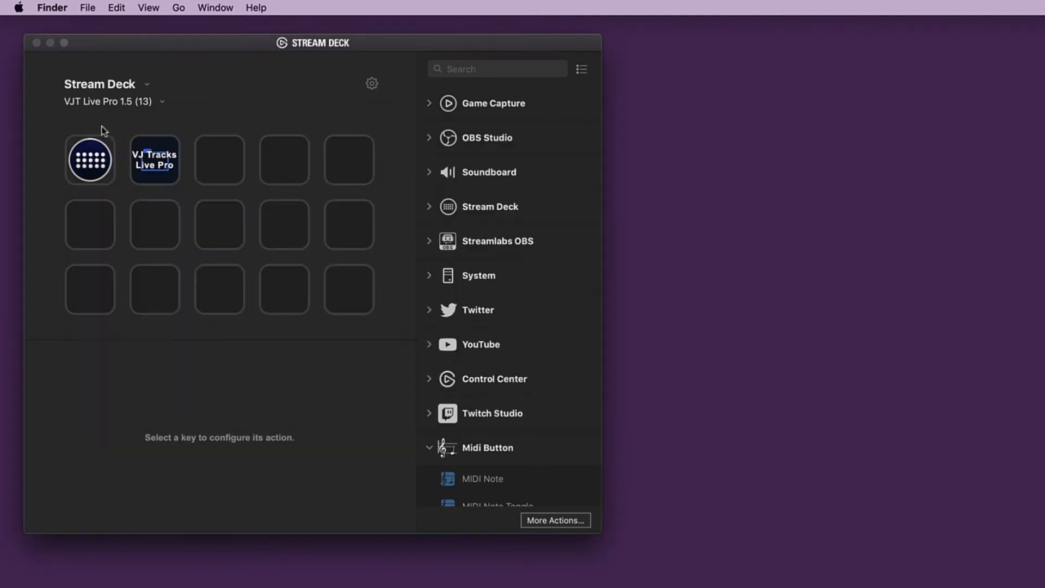
- Open the profile's VJ Tracks Live Pro folder and check the MIDI input port choices in the Stinger 1 key's setup
{"action": "double_click", "coordinate": [153, 163]}
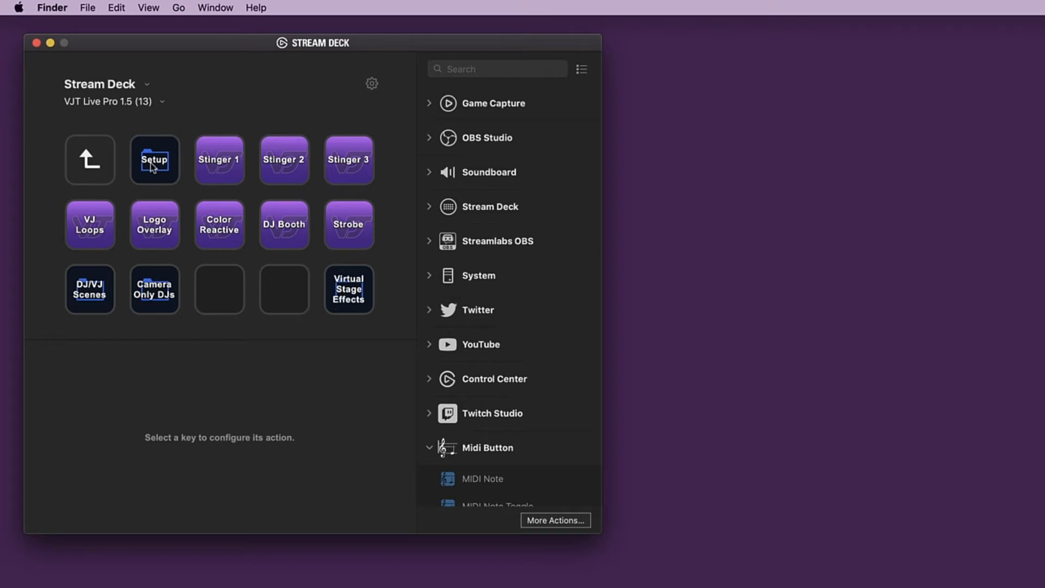
{"action": "left_click", "coordinate": [220, 163]}
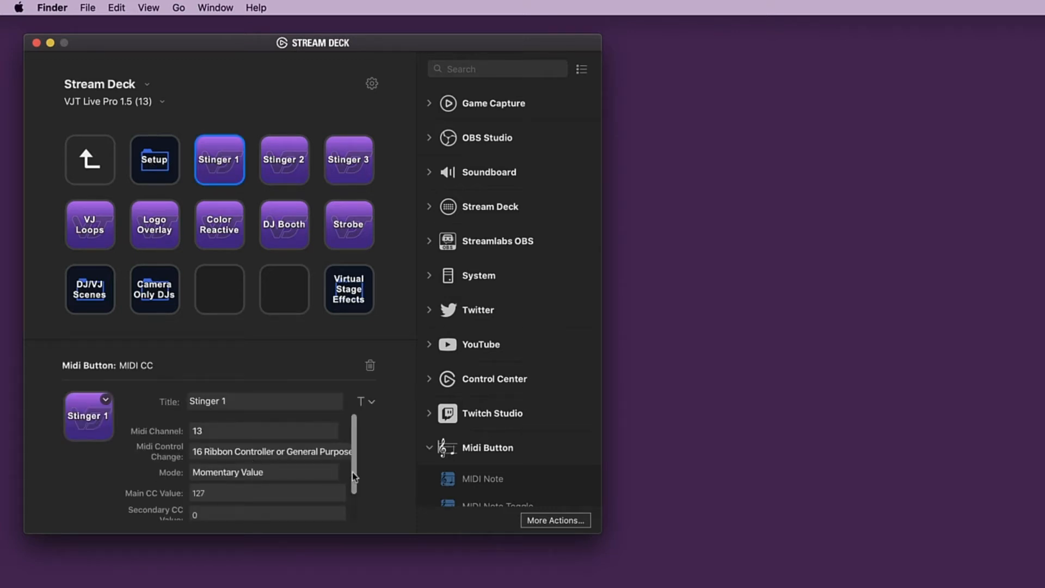
{"action": "left_click_drag", "start_coordinate": [353, 478], "coordinate": [353, 527]}
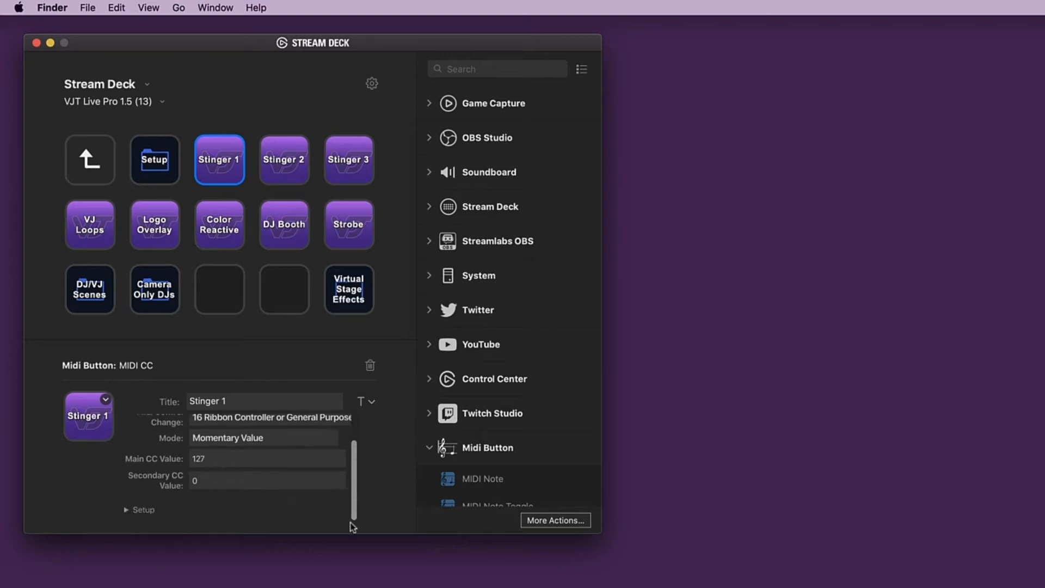
{"action": "left_click", "coordinate": [127, 510]}
{"action": "scroll", "coordinate": [168, 508], "scroll_direction": "down", "scroll_amount": 3}
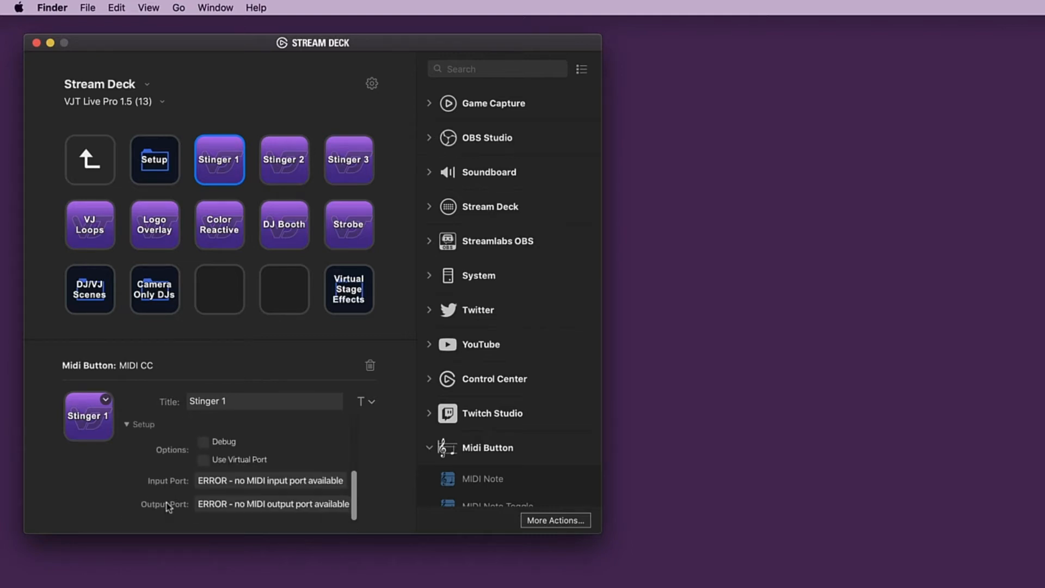
{"action": "left_click", "coordinate": [244, 481]}
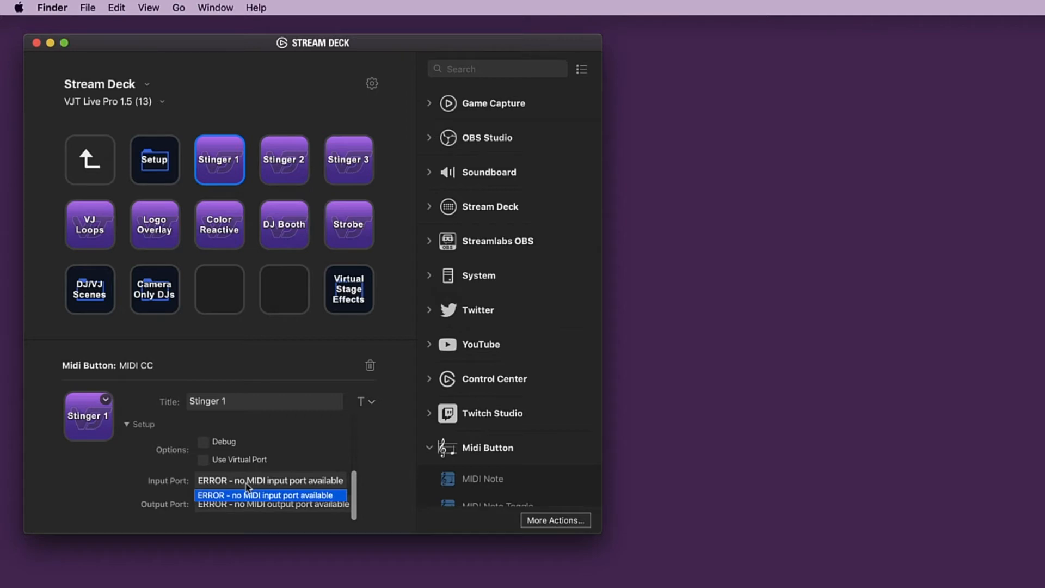
{"action": "left_click", "coordinate": [246, 484]}
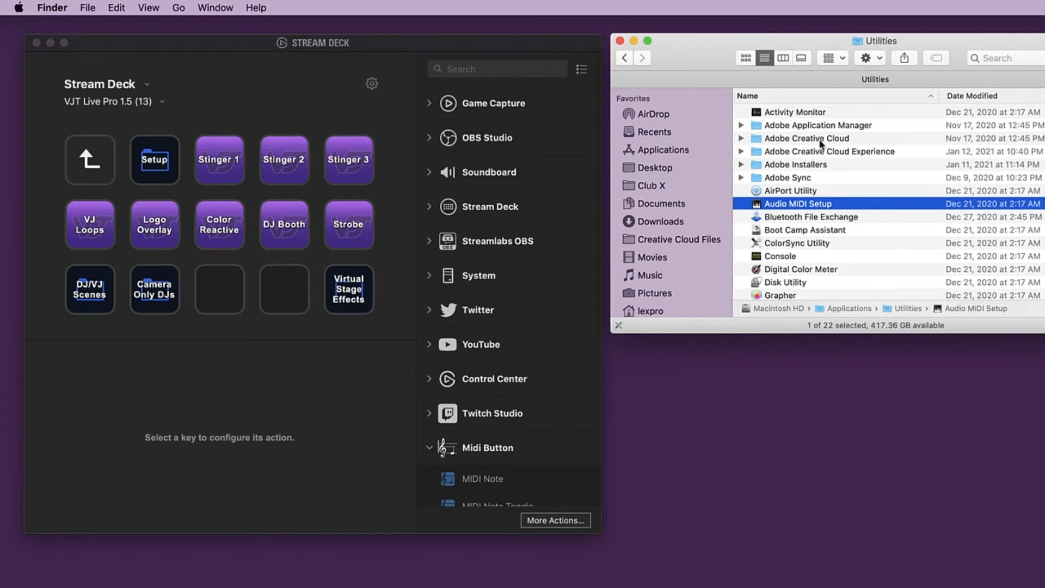
- Open Audio MIDI Setup from Utilities, bring the IAC Driver online in MIDI Studio, and quit the application
{"action": "double_click", "coordinate": [800, 206]}
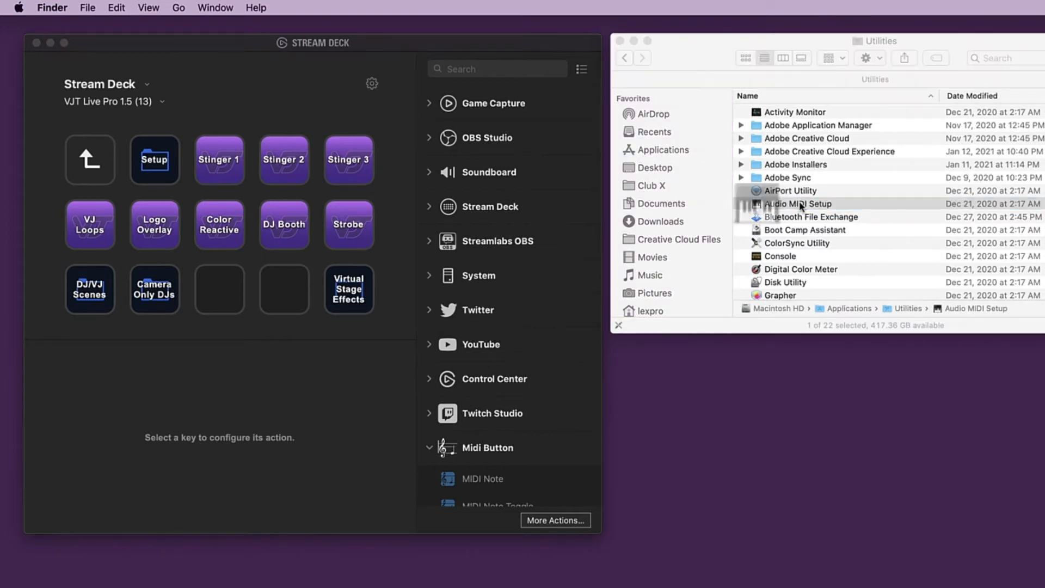
{"action": "left_click", "coordinate": [218, 7]}
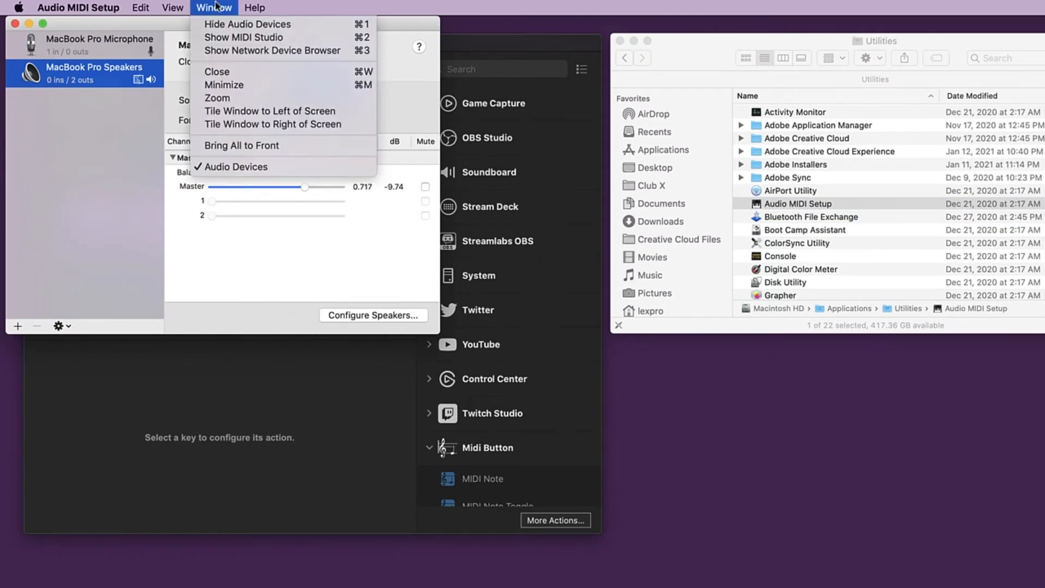
{"action": "left_click", "coordinate": [225, 38]}
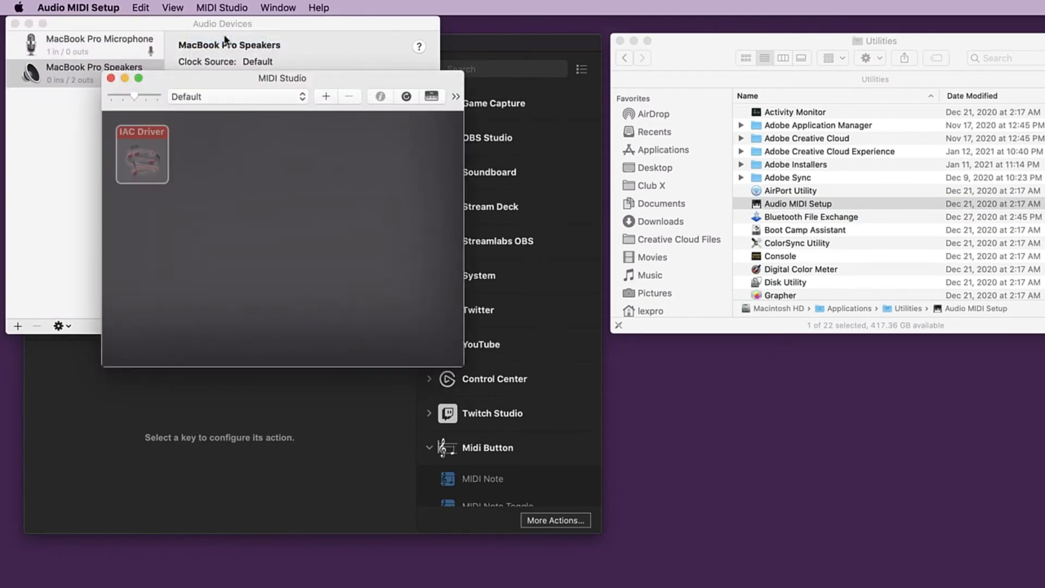
{"action": "double_click", "coordinate": [143, 164]}
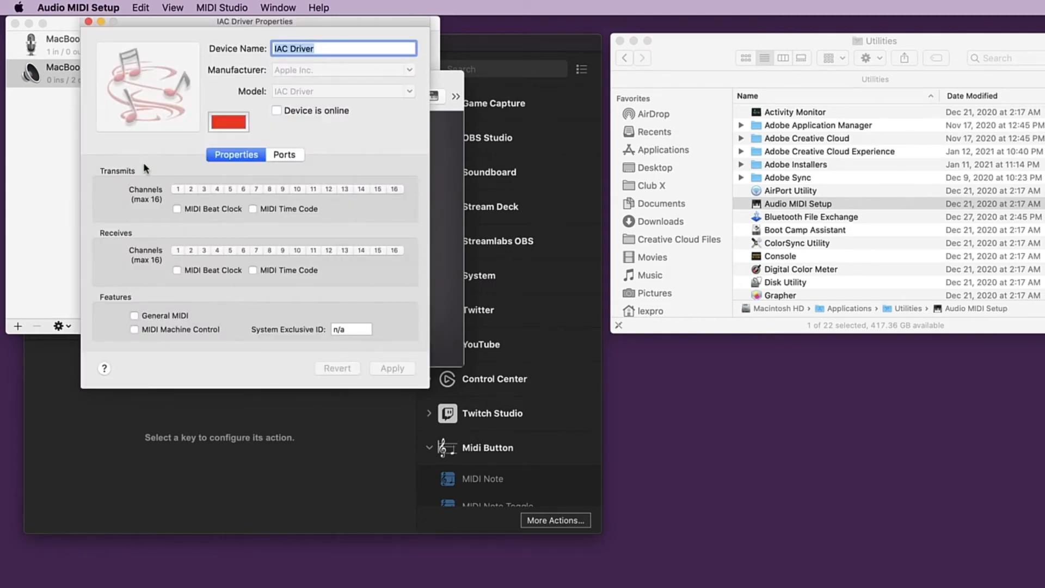
{"action": "left_click", "coordinate": [277, 111]}
{"action": "key", "text": "super+q"}
- Select the Stinger 1 key in Stream Deck again, expand its MIDI setup, and recheck the input port choices
{"action": "left_click", "coordinate": [210, 147]}
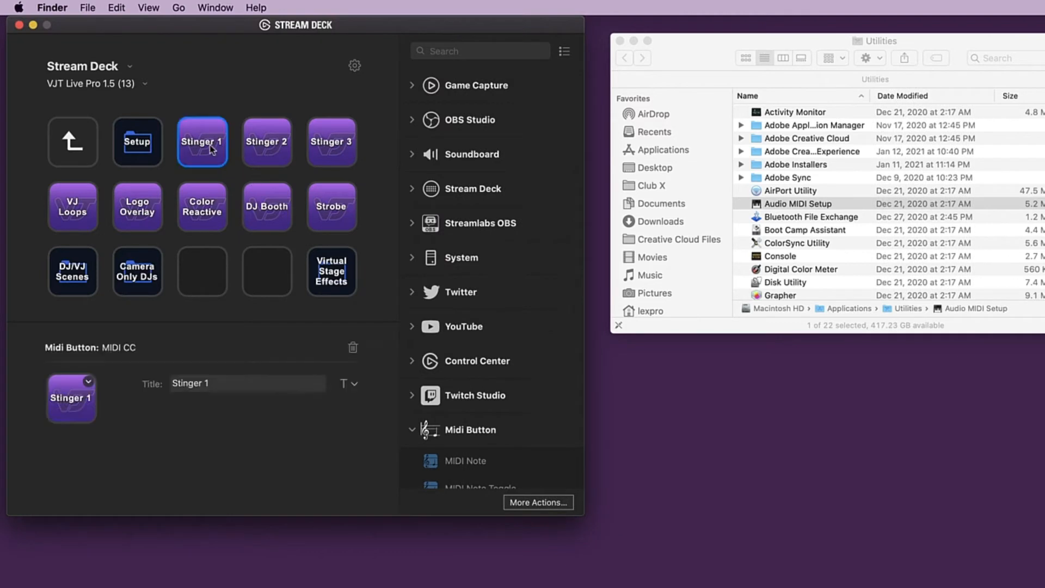
{"action": "scroll", "coordinate": [123, 490], "scroll_direction": "down", "scroll_amount": 3}
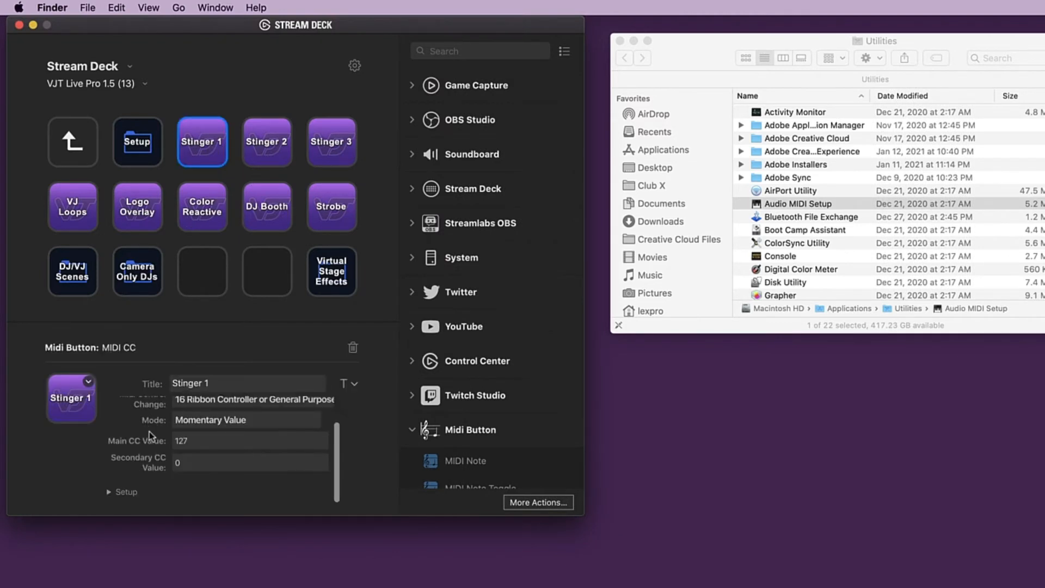
{"action": "left_click", "coordinate": [111, 491]}
{"action": "scroll", "coordinate": [155, 474], "scroll_direction": "down", "scroll_amount": 3}
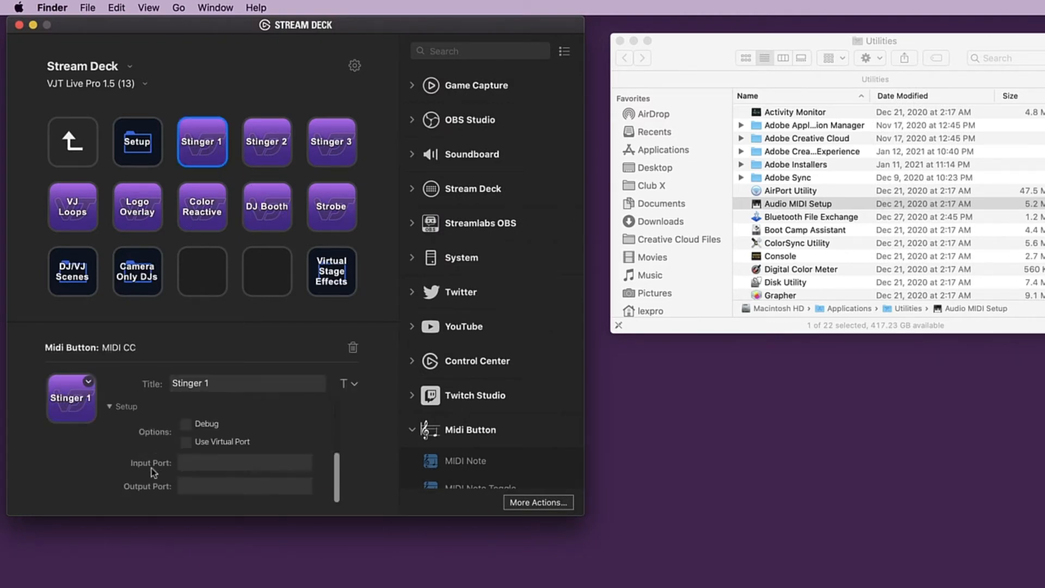
{"action": "left_click", "coordinate": [199, 467]}
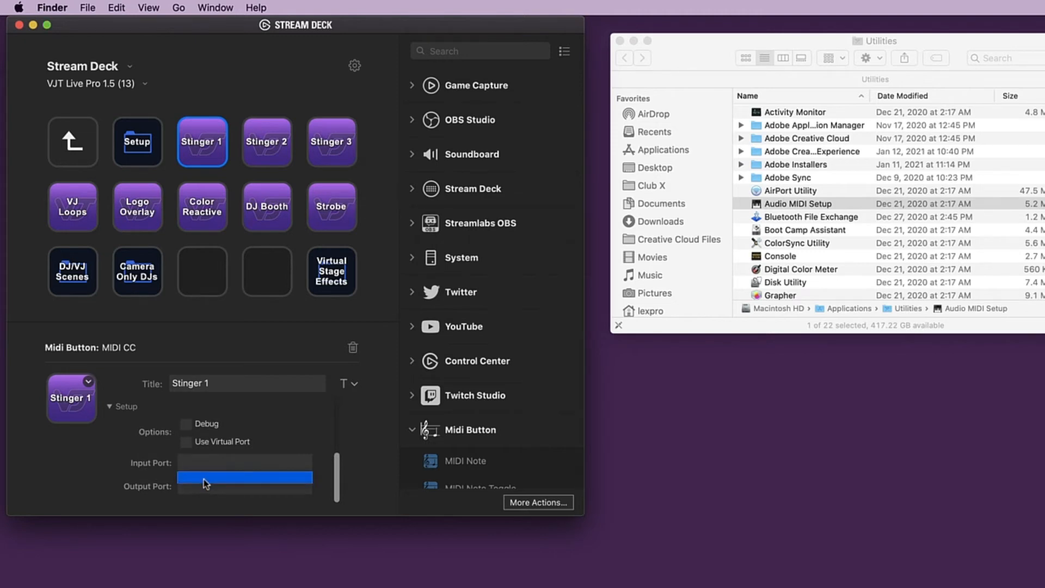
{"action": "left_click", "coordinate": [204, 482]}
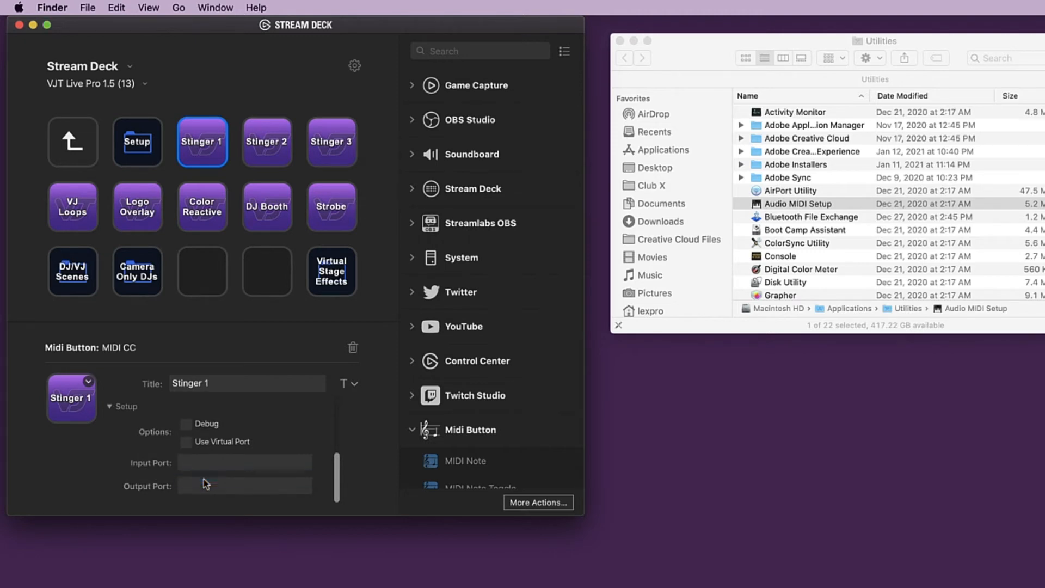
- Enable the virtual port for Stinger 1 with the port name MIDI BUTTON, and close the Stream Deck window
{"action": "left_click", "coordinate": [186, 442]}
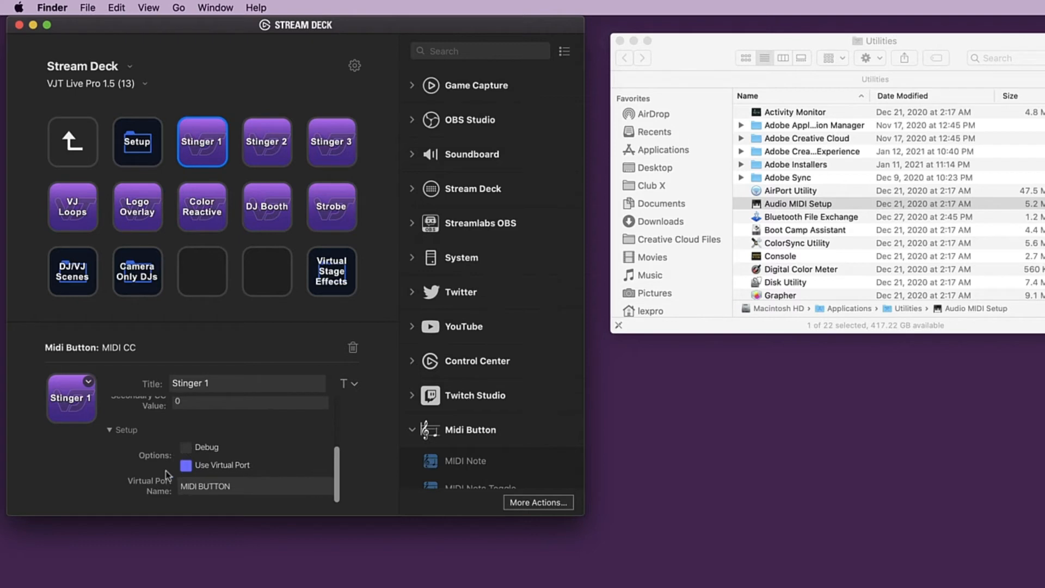
{"action": "left_click", "coordinate": [243, 486]}
{"action": "left_click_drag", "start_coordinate": [244, 486], "coordinate": [170, 475]}
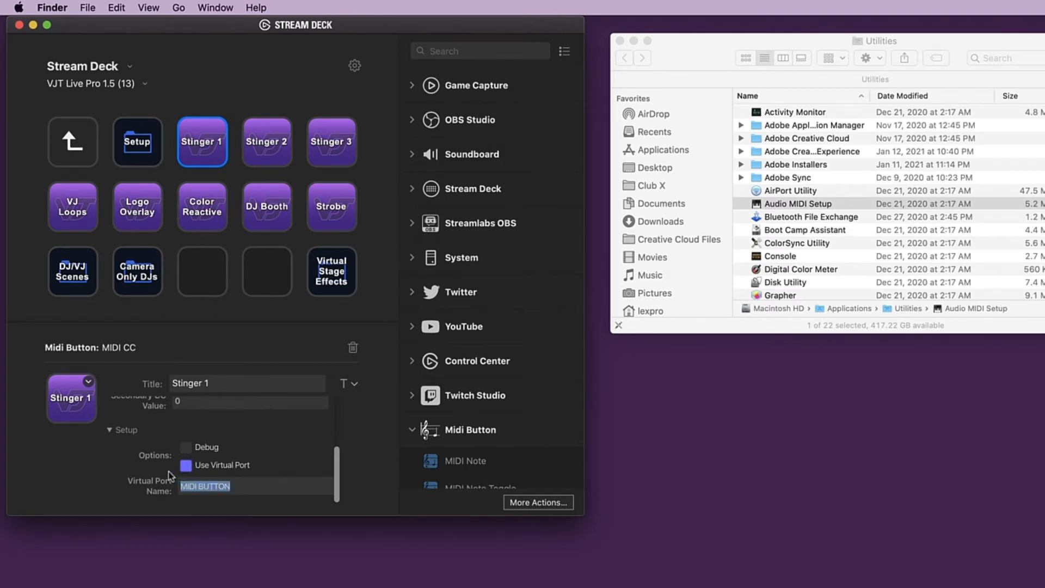
{"action": "left_click", "coordinate": [250, 486]}
{"action": "left_click", "coordinate": [20, 25]}
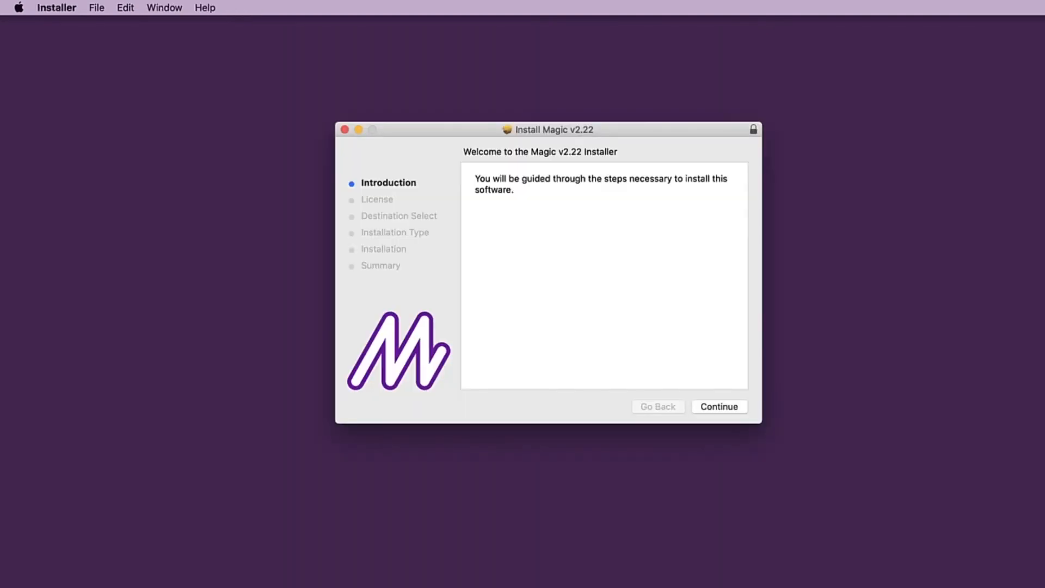
- Install Magic v2.22, accepting its license agreement and the standard install on Macintosh HD, and close the installer
{"action": "left_click", "coordinate": [740, 402]}
{"action": "left_click", "coordinate": [739, 403]}
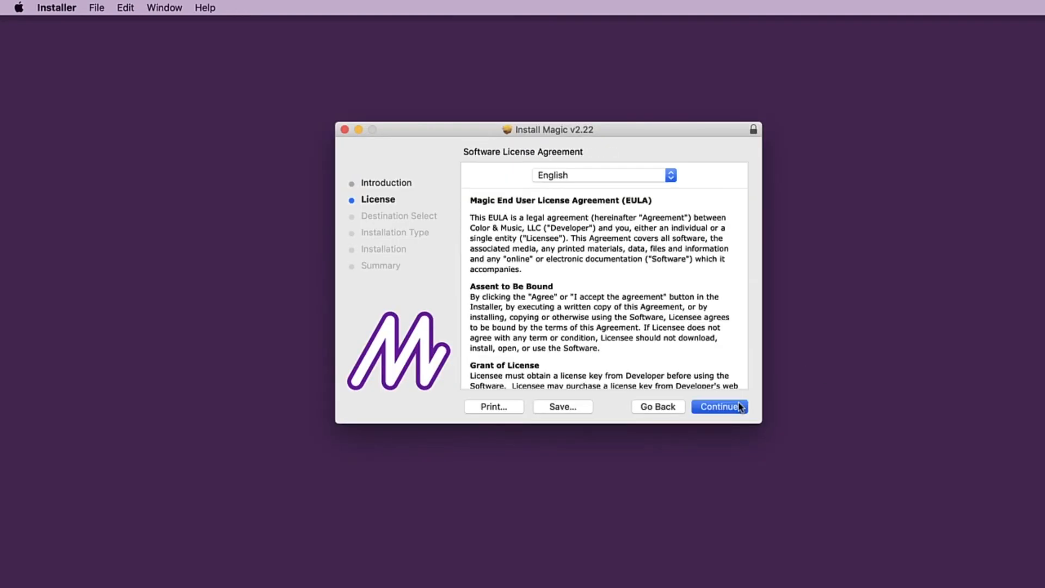
{"action": "left_click", "coordinate": [689, 238]}
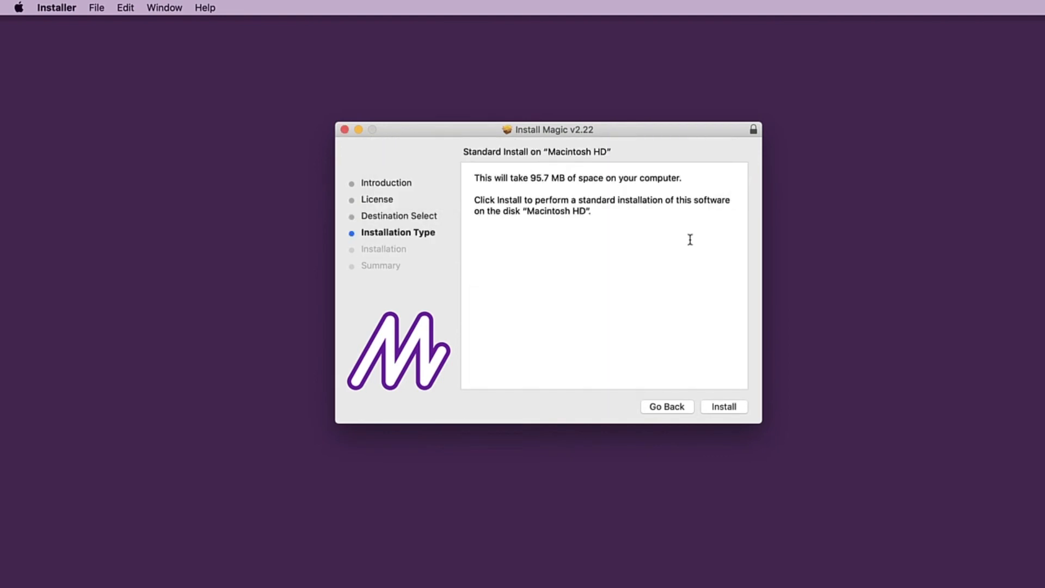
{"action": "left_click", "coordinate": [713, 406]}
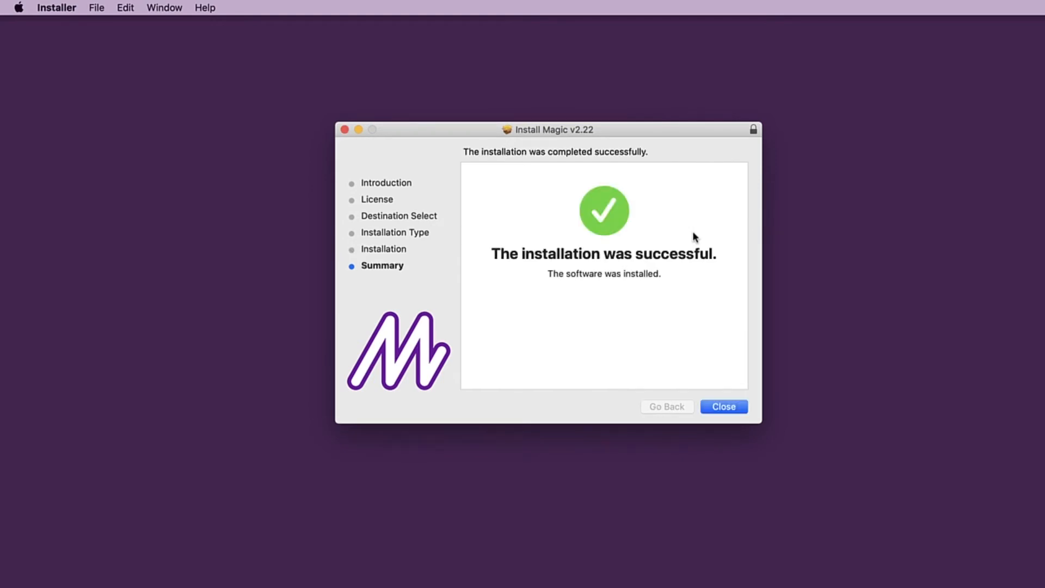
{"action": "left_click", "coordinate": [725, 409]}
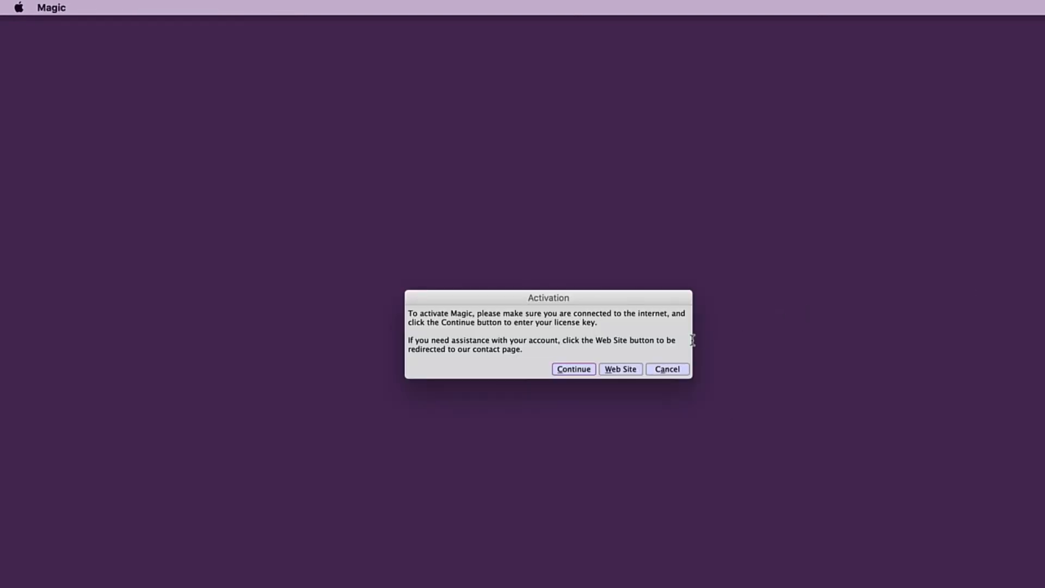
- Activate Magic by pasting the license key, and dismiss the activation message so the program loads
{"action": "left_click", "coordinate": [573, 369]}
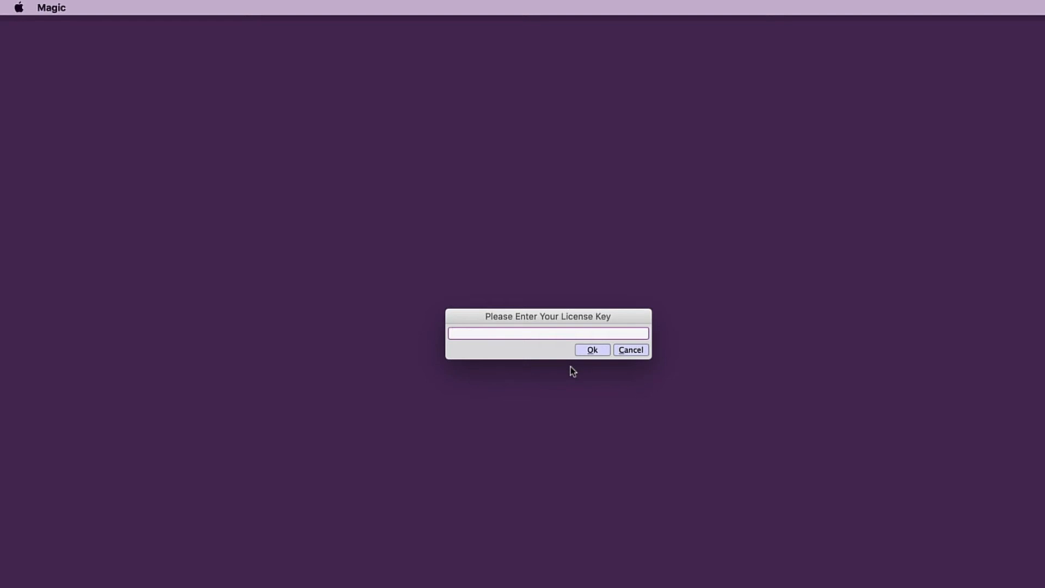
{"action": "key", "text": "super+v"}
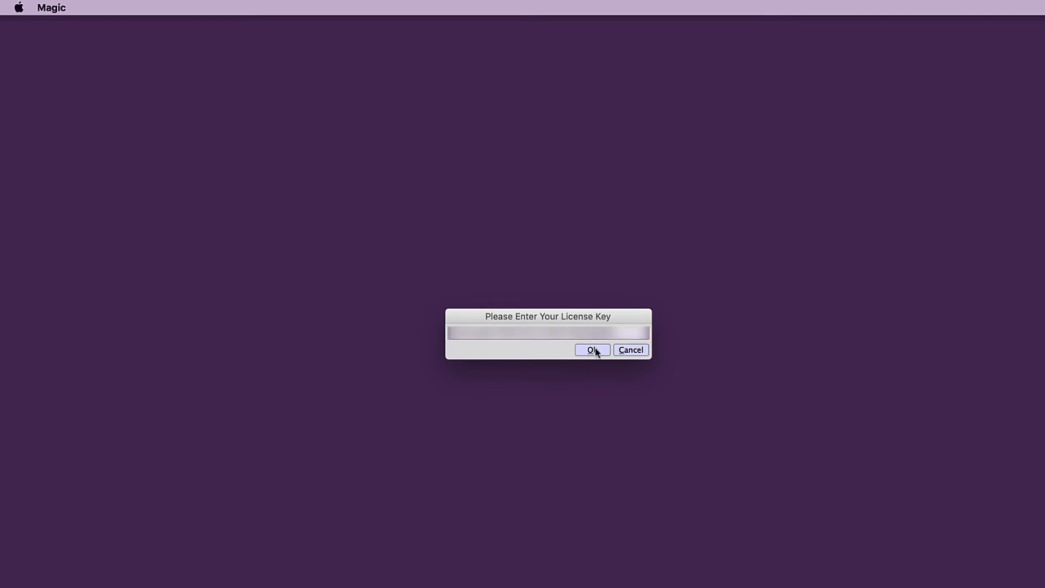
{"action": "left_click", "coordinate": [592, 349]}
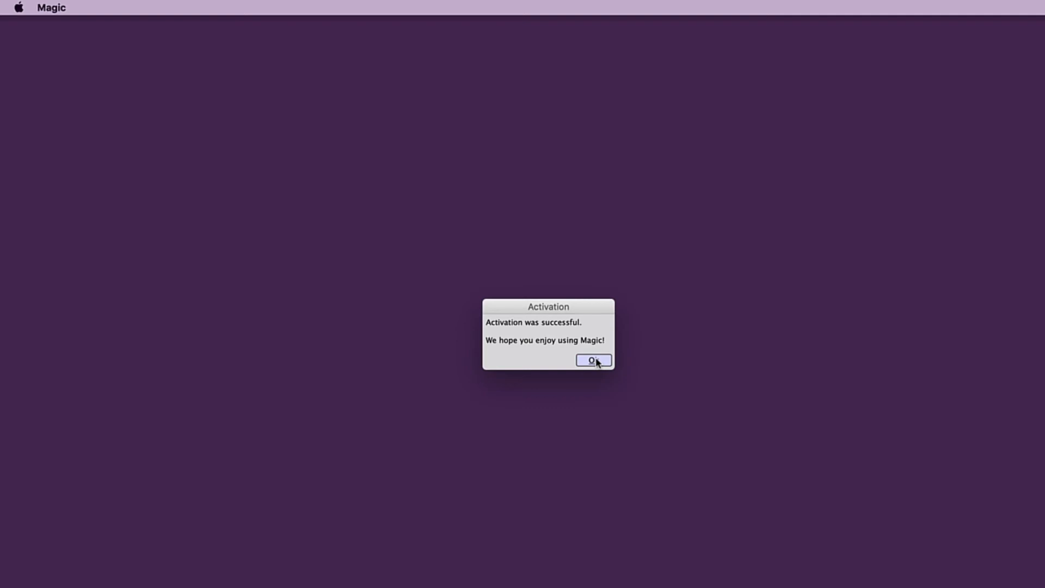
{"action": "left_click", "coordinate": [594, 361]}
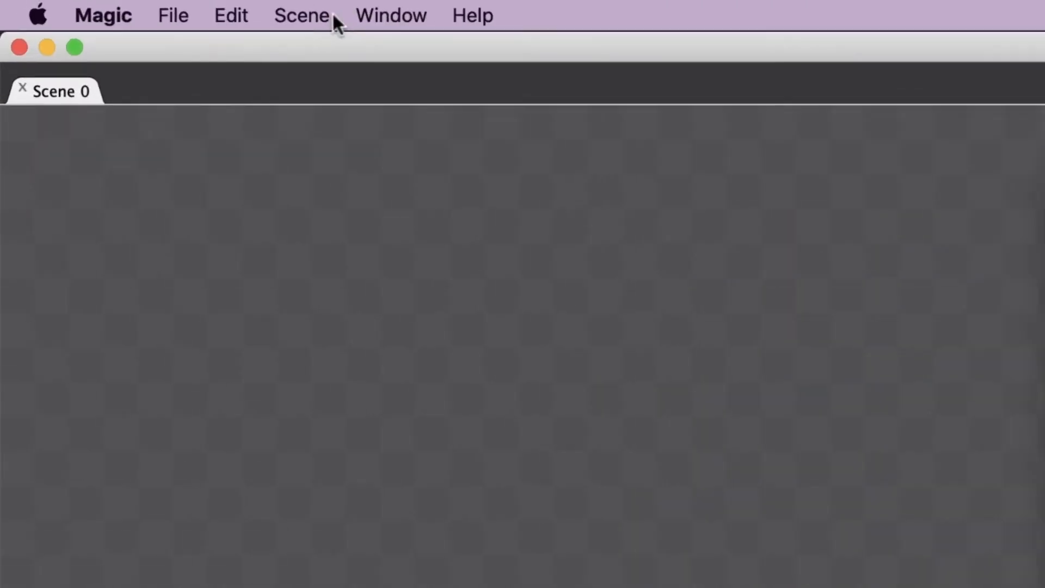
- Show the Folder Panel and the Globals Panel in Magic's scene editor
{"action": "left_click", "coordinate": [123, 6]}
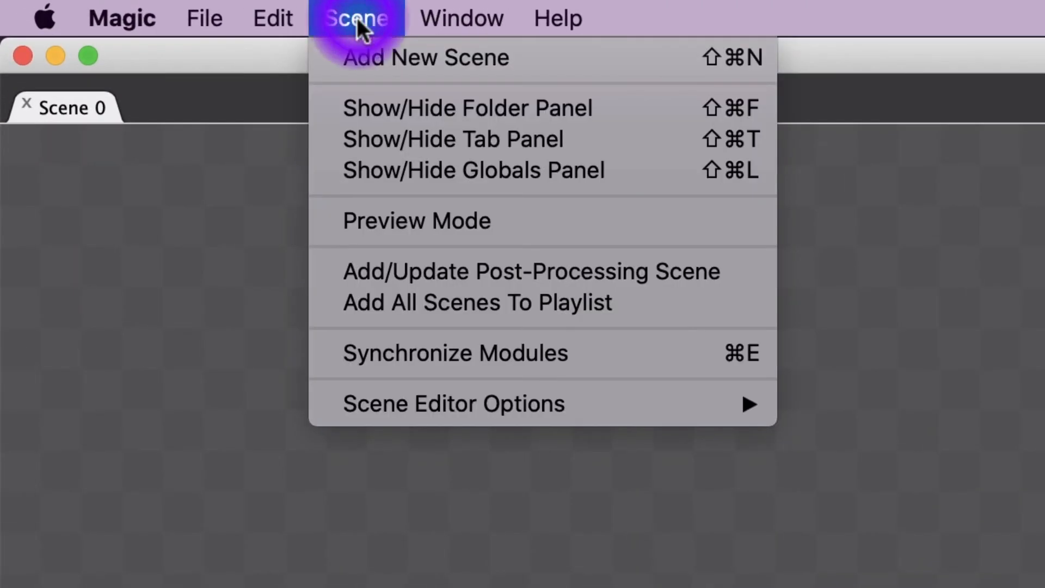
{"action": "left_click", "coordinate": [401, 115]}
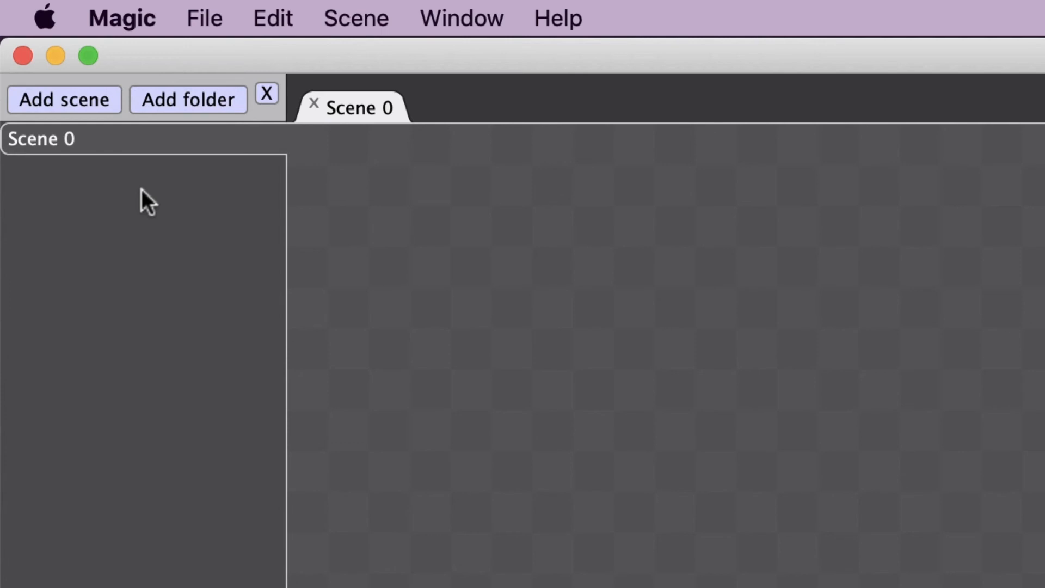
{"action": "left_click", "coordinate": [362, 7]}
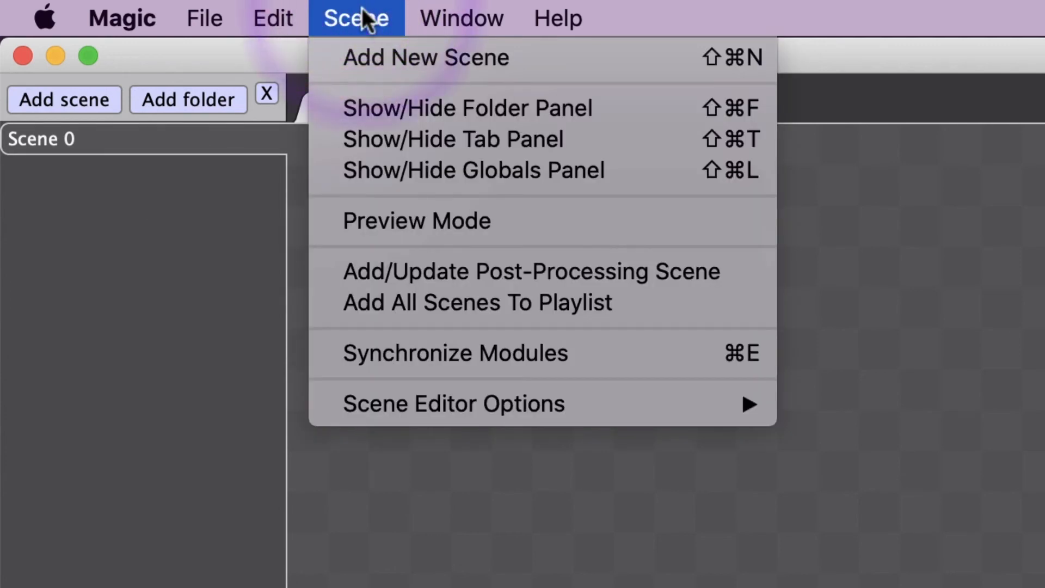
{"action": "left_click", "coordinate": [374, 170]}
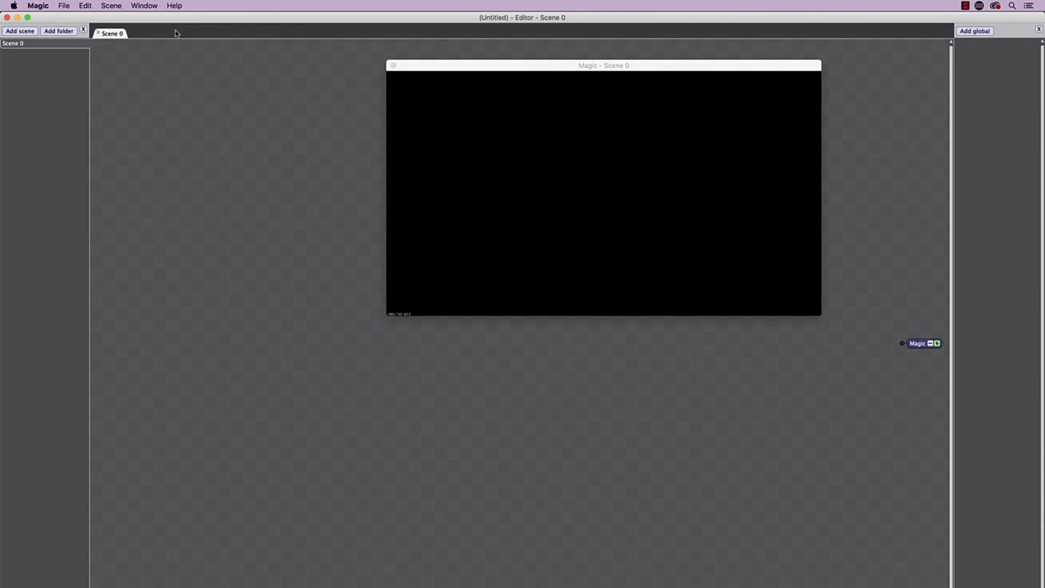
- Open the Magic window's graphics resolution settings and accept the fixed resolution of 1280 x 720
{"action": "left_click", "coordinate": [134, 6]}
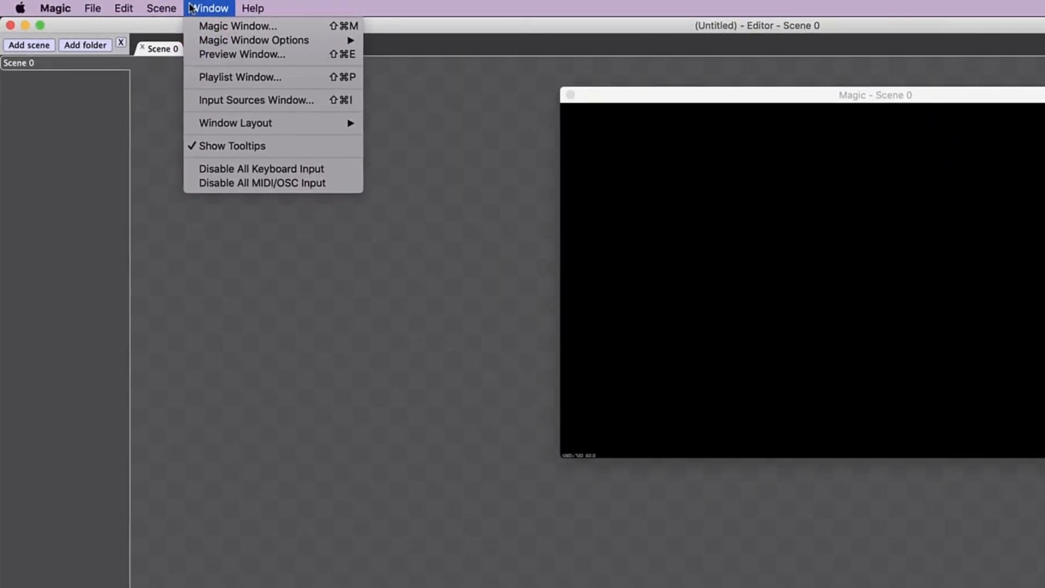
{"action": "mouse_move", "coordinate": [206, 39]}
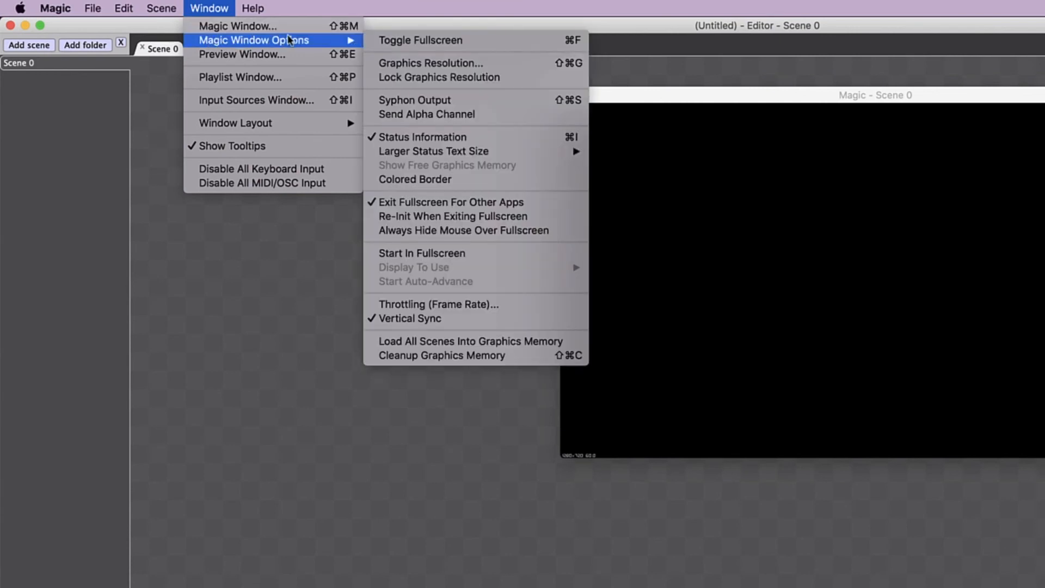
{"action": "left_click", "coordinate": [440, 64]}
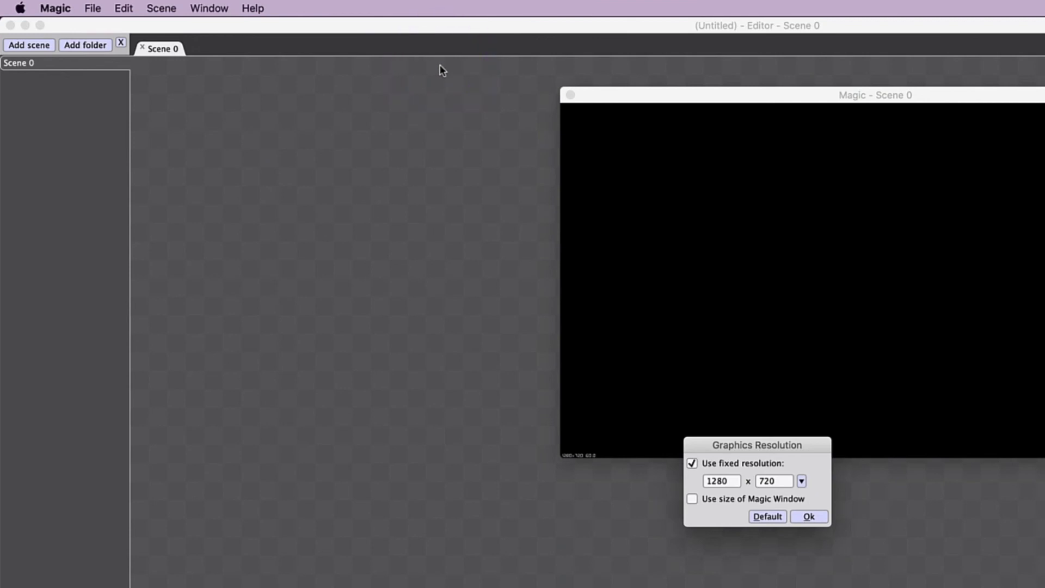
{"action": "left_click", "coordinate": [809, 517]}
{"action": "left_click", "coordinate": [810, 517]}
- Turn on Syphon Output for the Magic window
{"action": "left_click", "coordinate": [208, 8]}
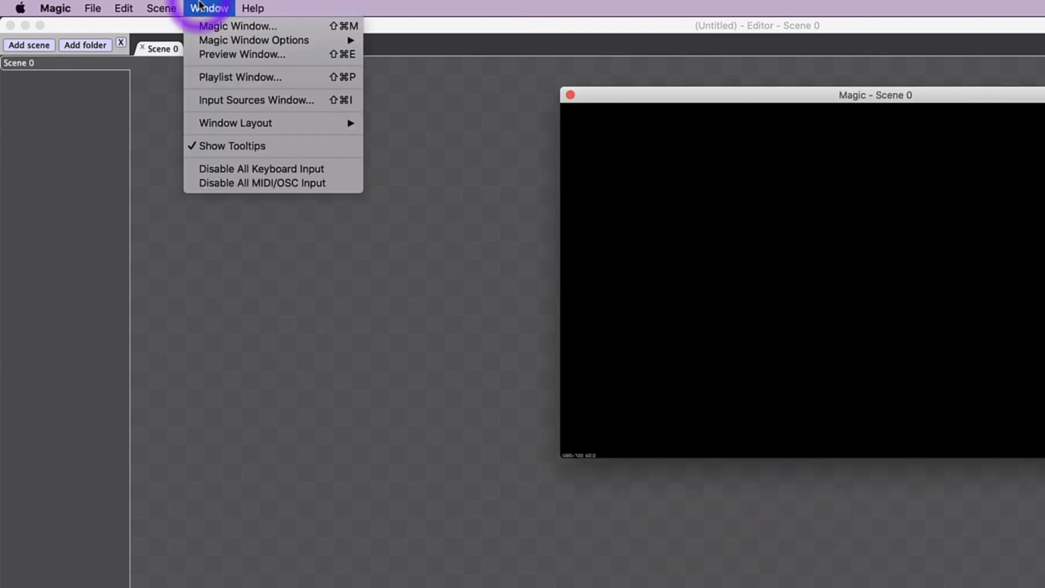
{"action": "mouse_move", "coordinate": [205, 40]}
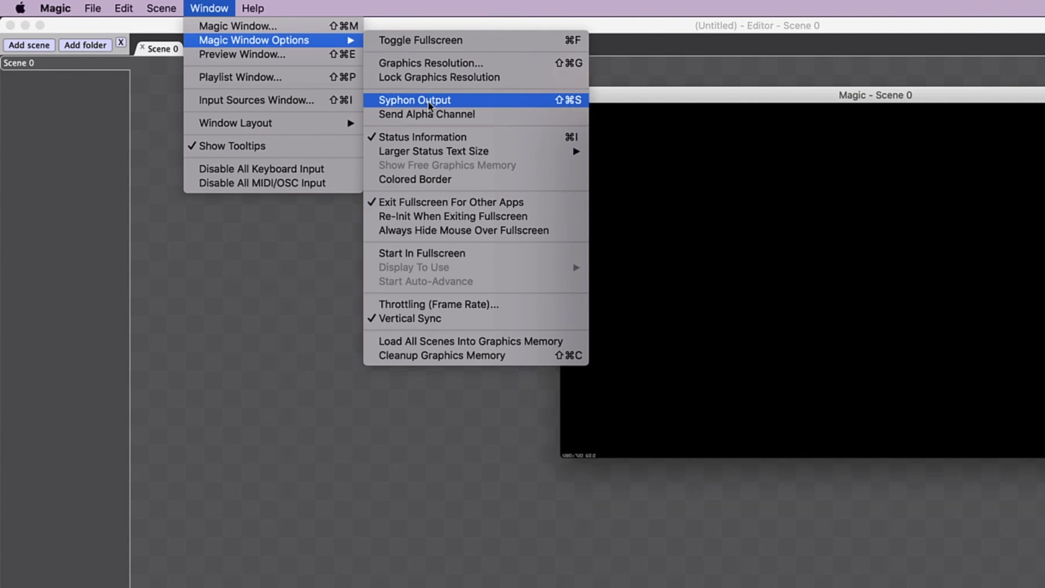
{"action": "left_click", "coordinate": [428, 100]}
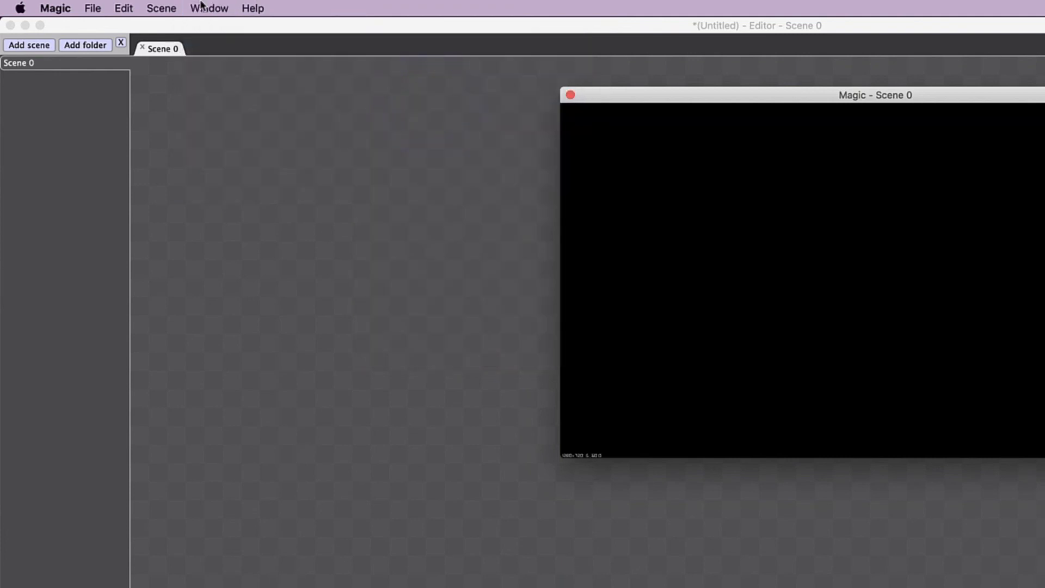
- Open the Input Sources window and check the device choices for Source 1, Source 0 and the audio input
{"action": "left_click", "coordinate": [210, 7]}
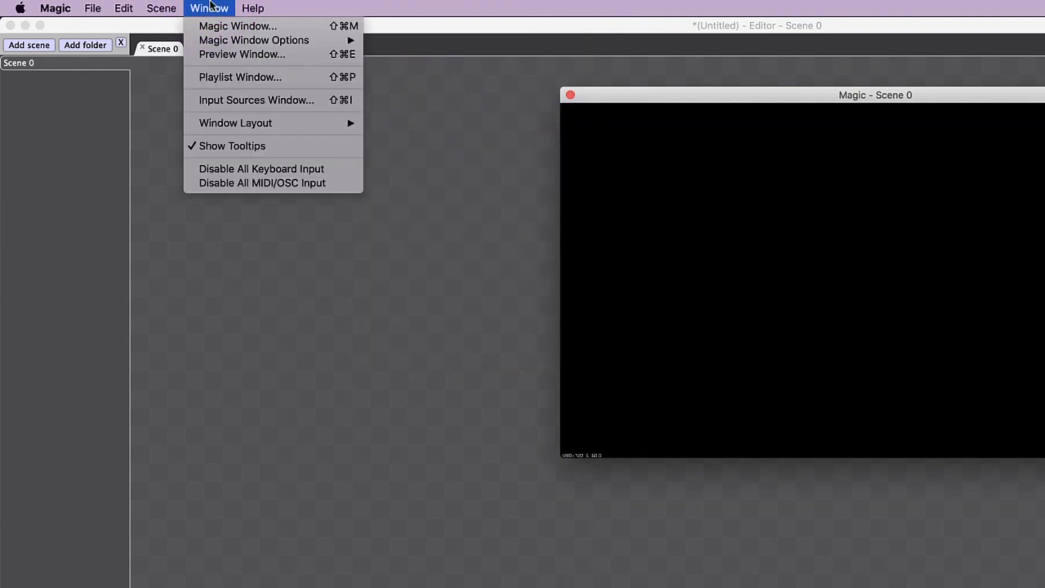
{"action": "left_click", "coordinate": [220, 106]}
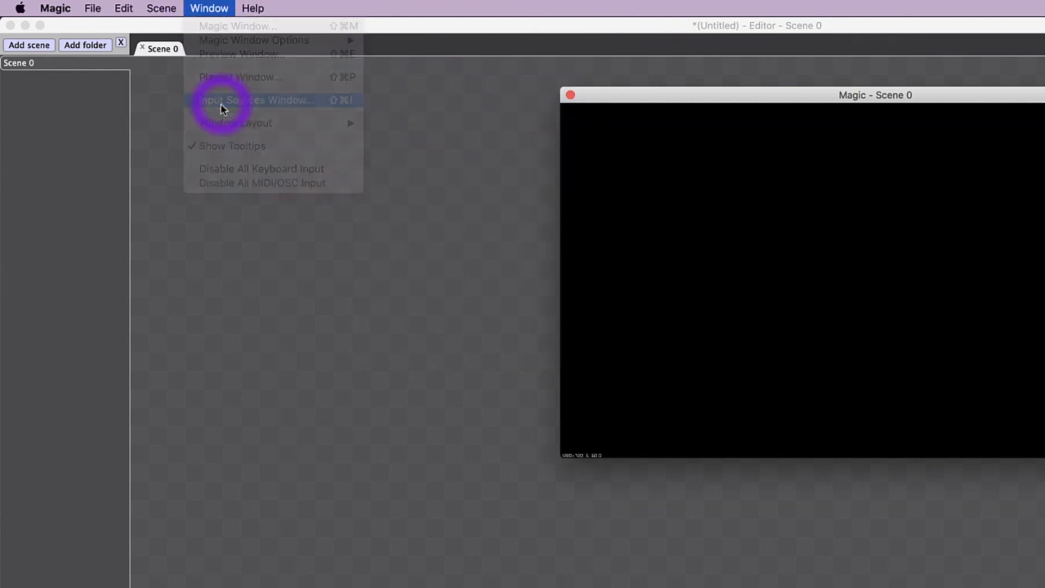
{"action": "left_click", "coordinate": [311, 186]}
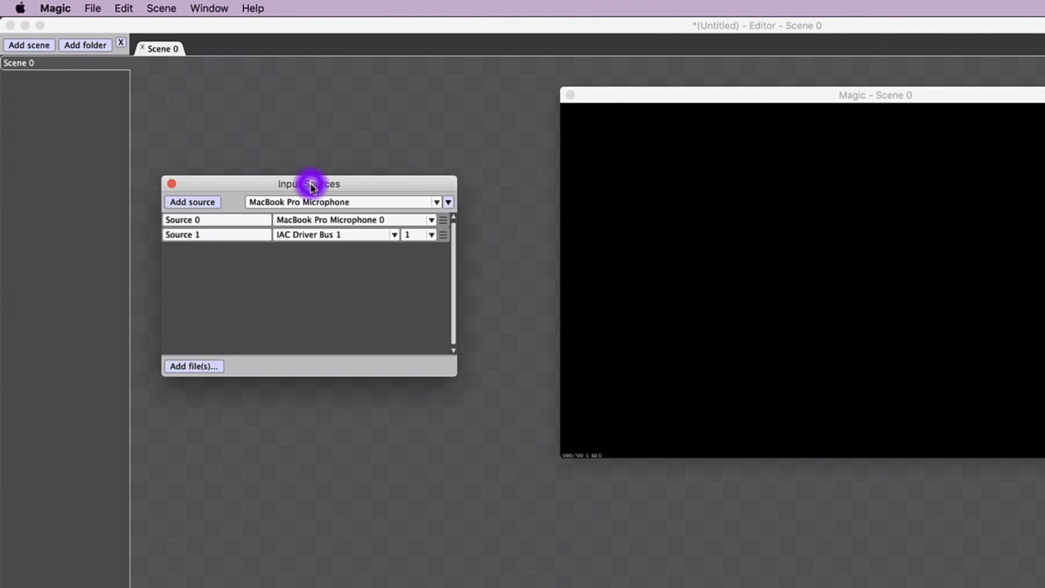
{"action": "left_click_drag", "start_coordinate": [311, 187], "coordinate": [311, 177]}
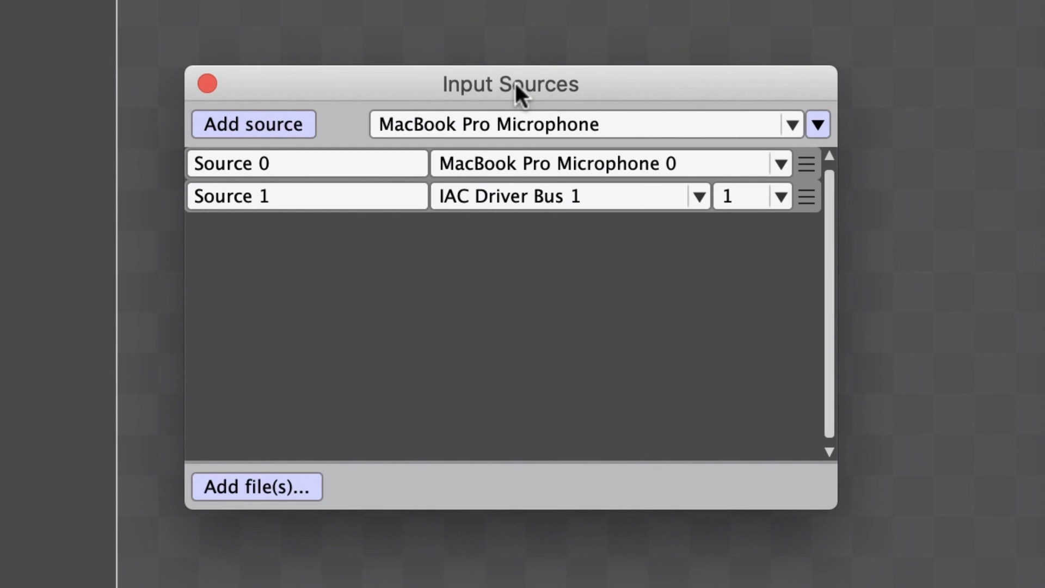
{"action": "left_click", "coordinate": [699, 197]}
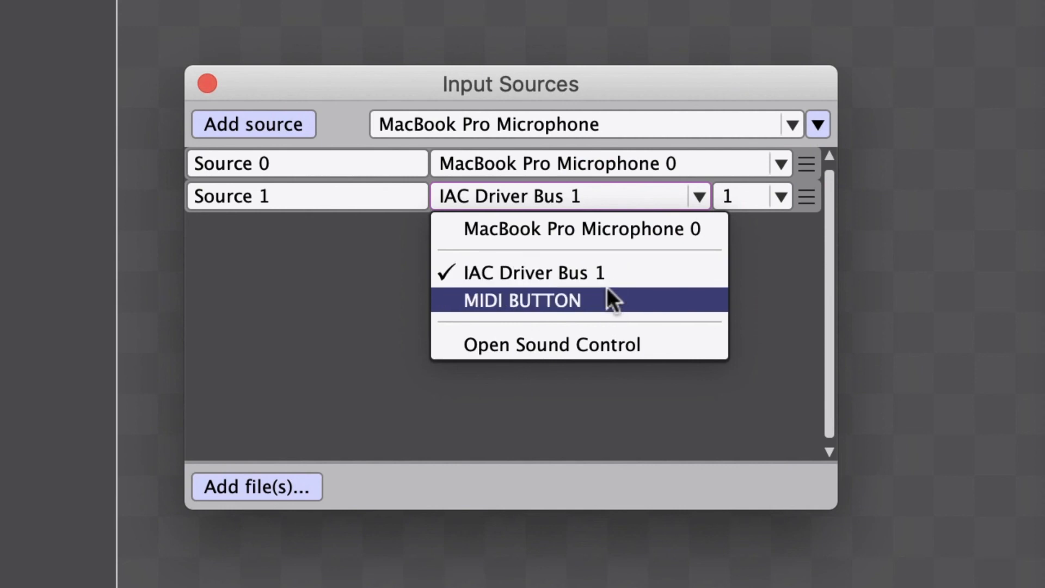
{"action": "left_click", "coordinate": [699, 196]}
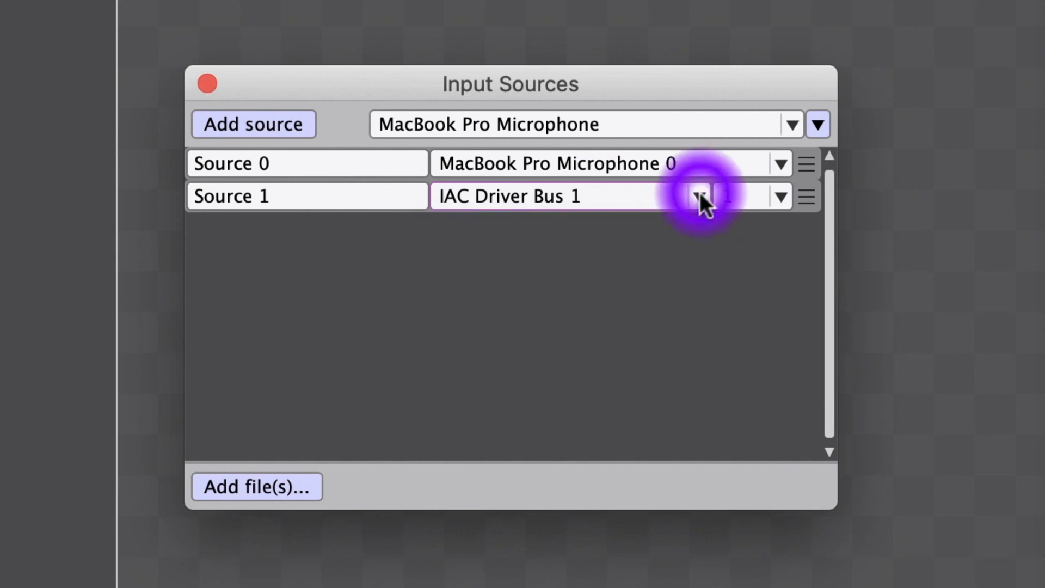
{"action": "left_click", "coordinate": [781, 163]}
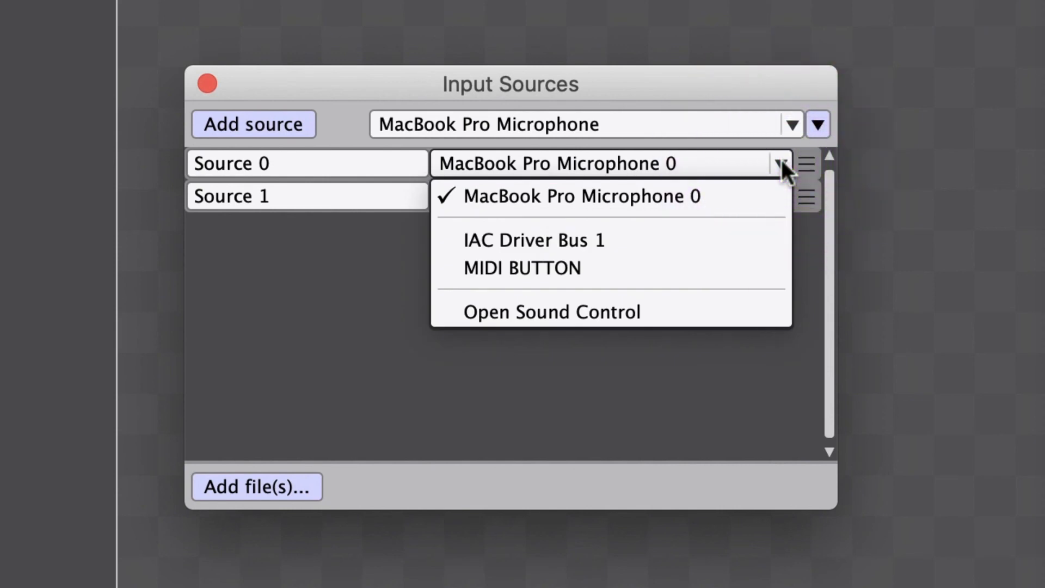
{"action": "left_click", "coordinate": [785, 158]}
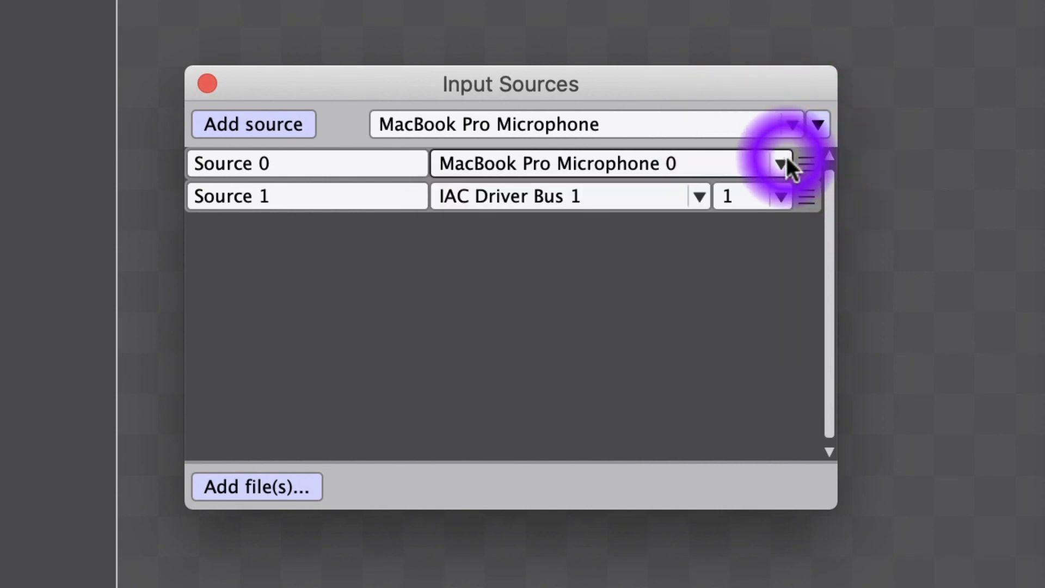
{"action": "left_click", "coordinate": [792, 127]}
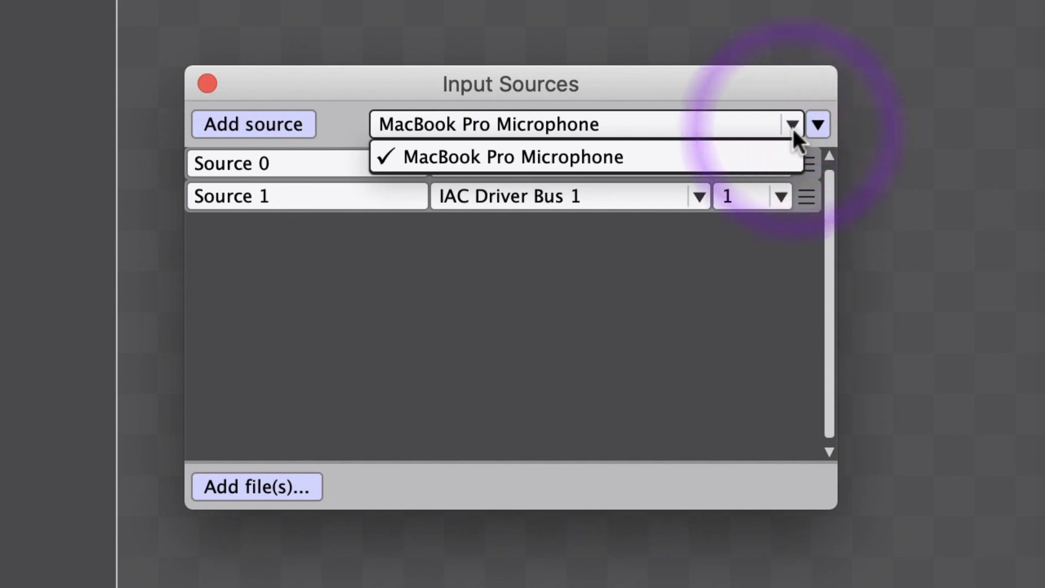
{"action": "left_click", "coordinate": [792, 127]}
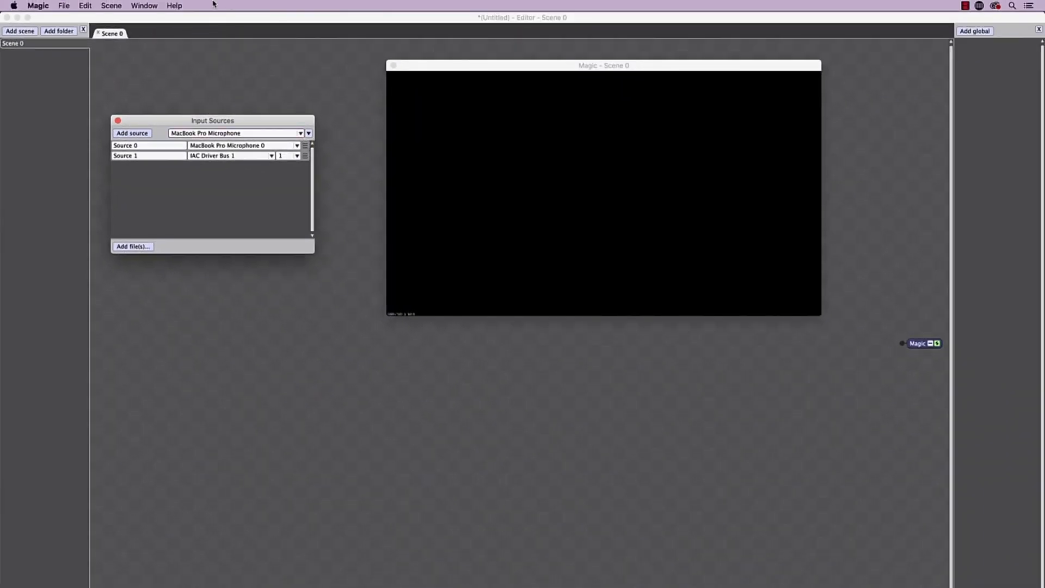
- Add the VJ Tracks Plug-Ins folder from Documents/VJ Tracks as an additional module folder, and restart Magic without saving the untitled project
{"action": "left_click", "coordinate": [171, 5]}
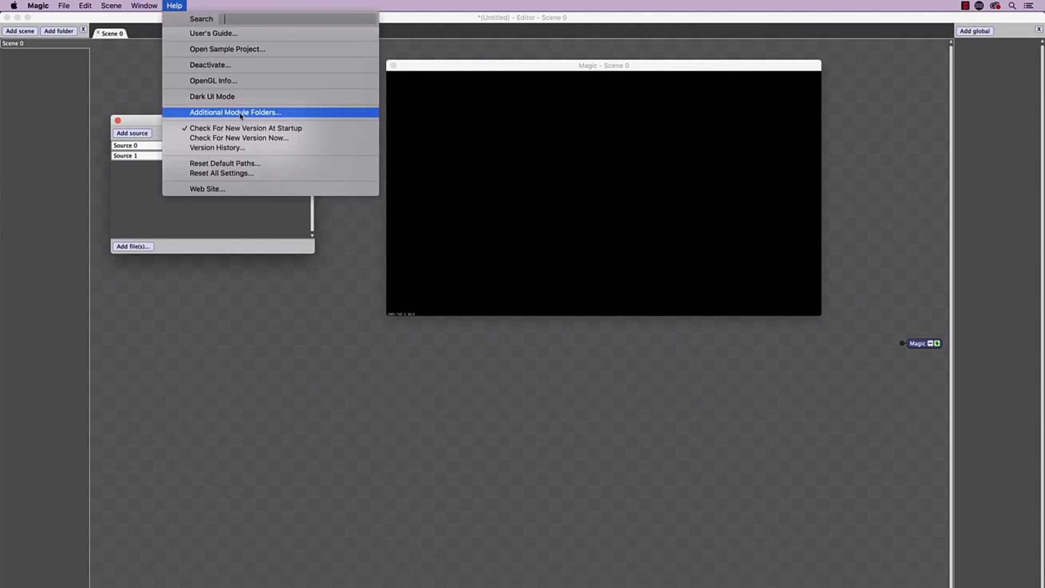
{"action": "left_click", "coordinate": [241, 113]}
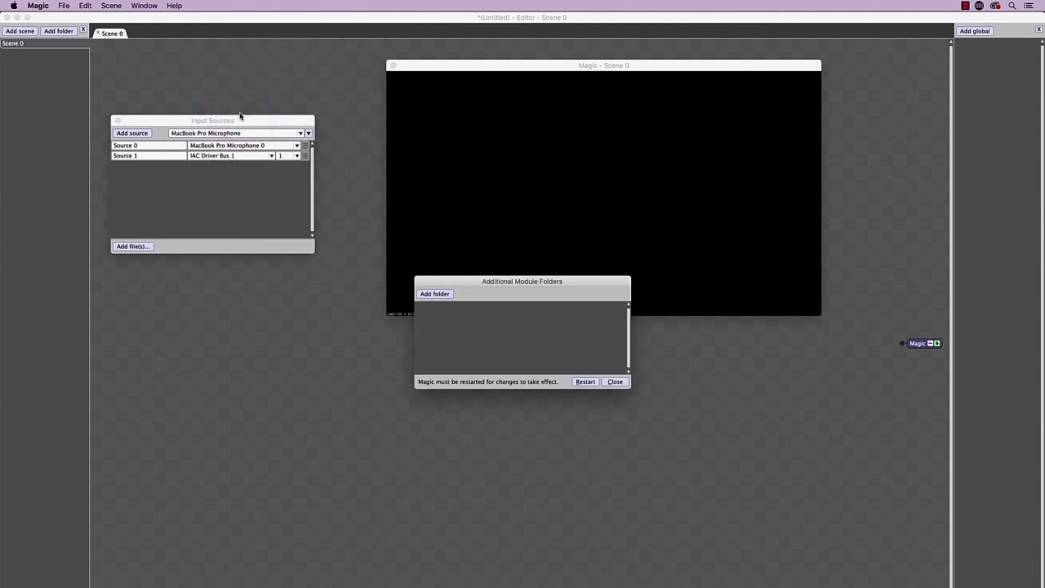
{"action": "left_click", "coordinate": [439, 295]}
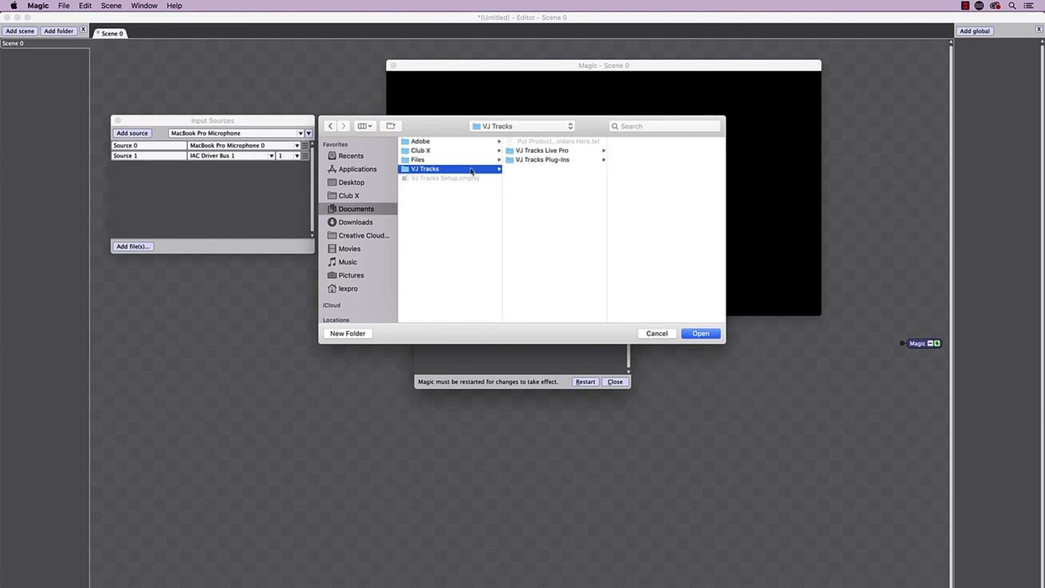
{"action": "left_click", "coordinate": [531, 159]}
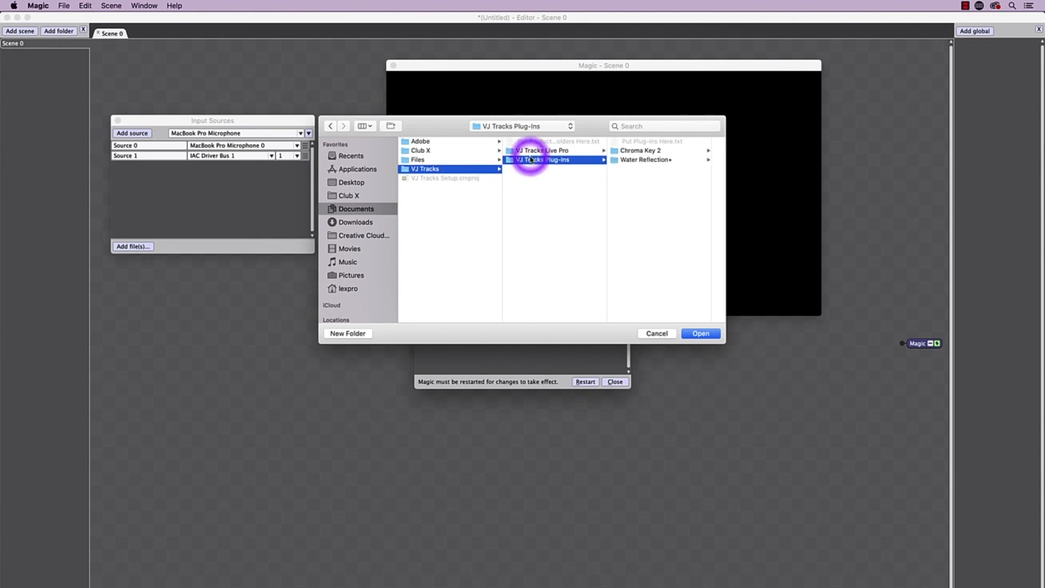
{"action": "left_click", "coordinate": [706, 332]}
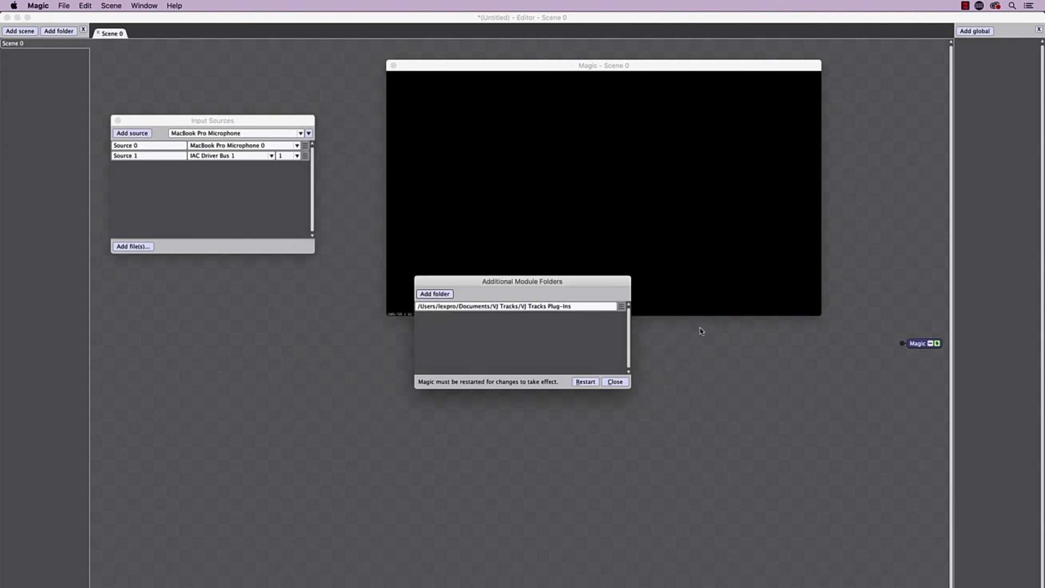
{"action": "left_click", "coordinate": [588, 382]}
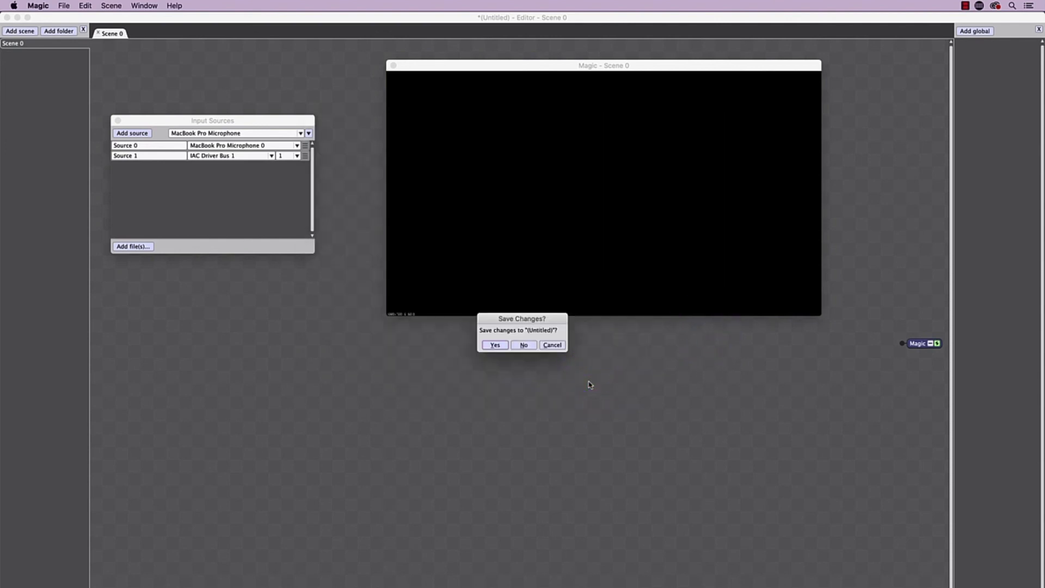
{"action": "left_click", "coordinate": [524, 345]}
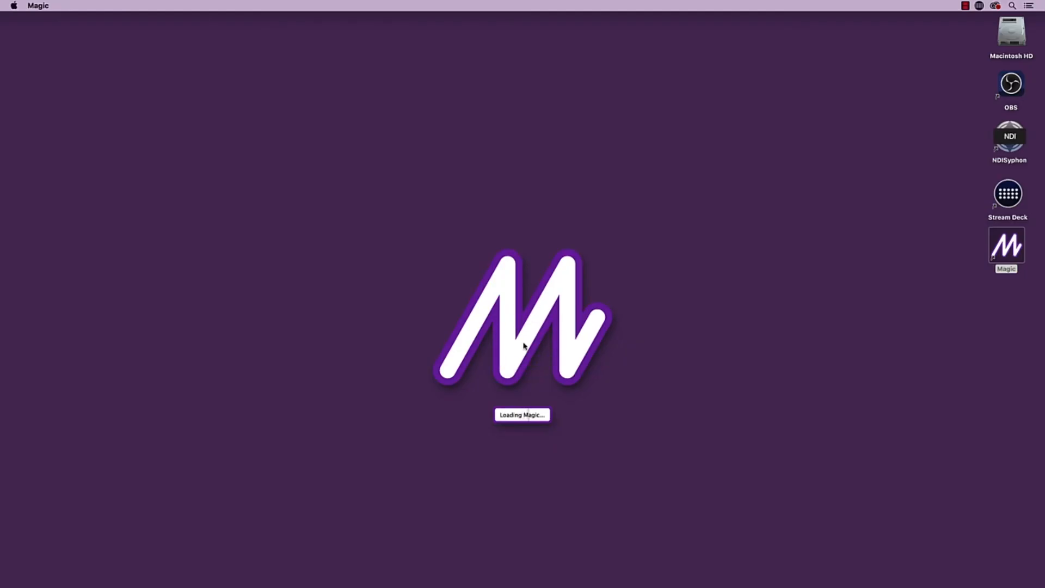